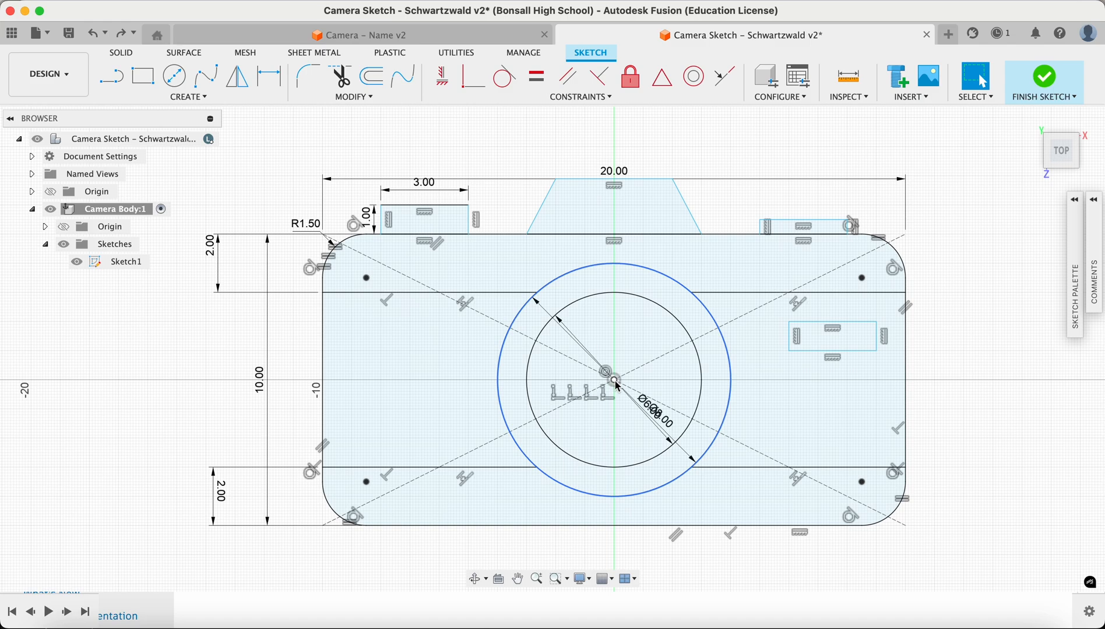
Move the 6.00 diameter dimension label clear of the 8.00 diameter dimension on the lens circles
drag(652, 410, 764, 421)
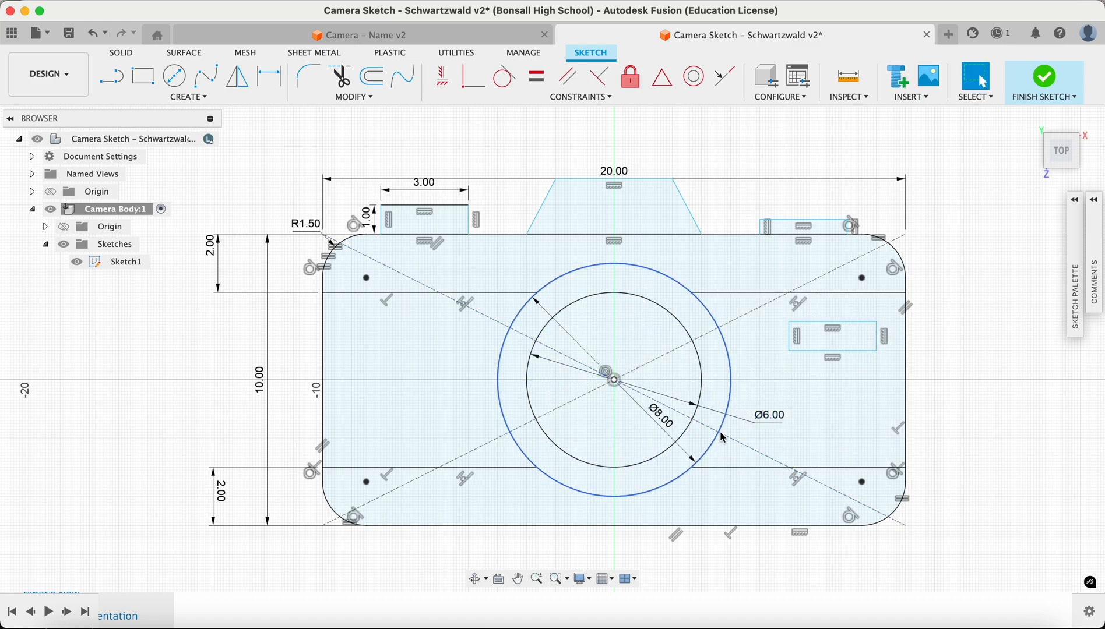
scroll(720, 432, up, 2)
scroll(720, 432, up, 10)
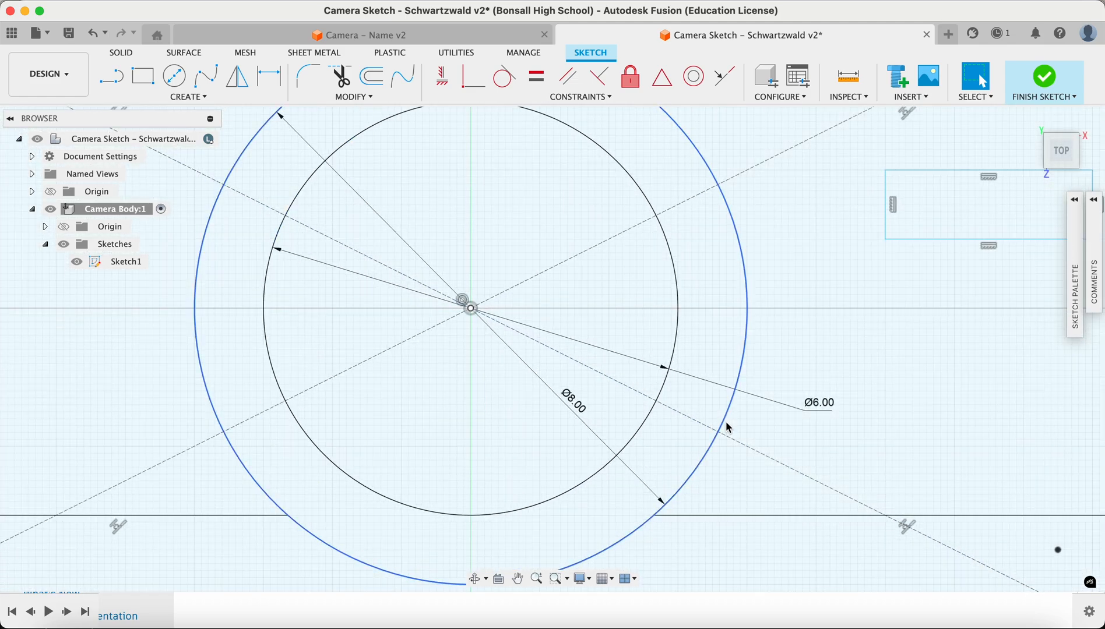
scroll(728, 428, down, 8)
mouse_move(618, 394)
middle_down()
mouse_move(673, 458)
mouse_move(702, 520)
middle_up()
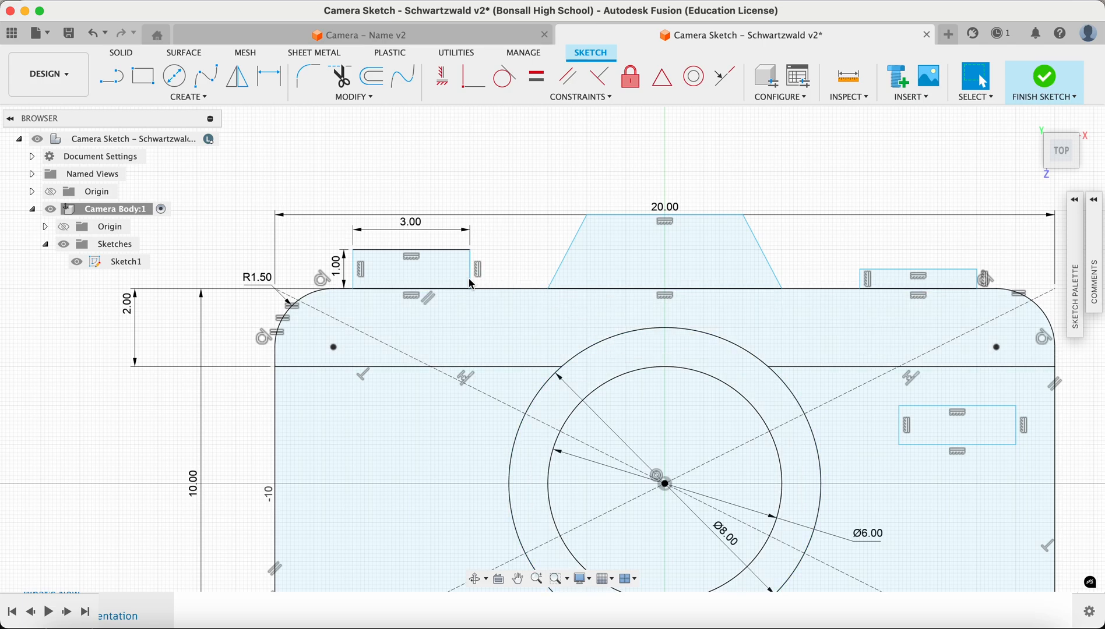
Delete the width and height dimensions of the small rectangle on the camera body's top left
scroll(470, 284, down, 3)
scroll(471, 284, up, 6)
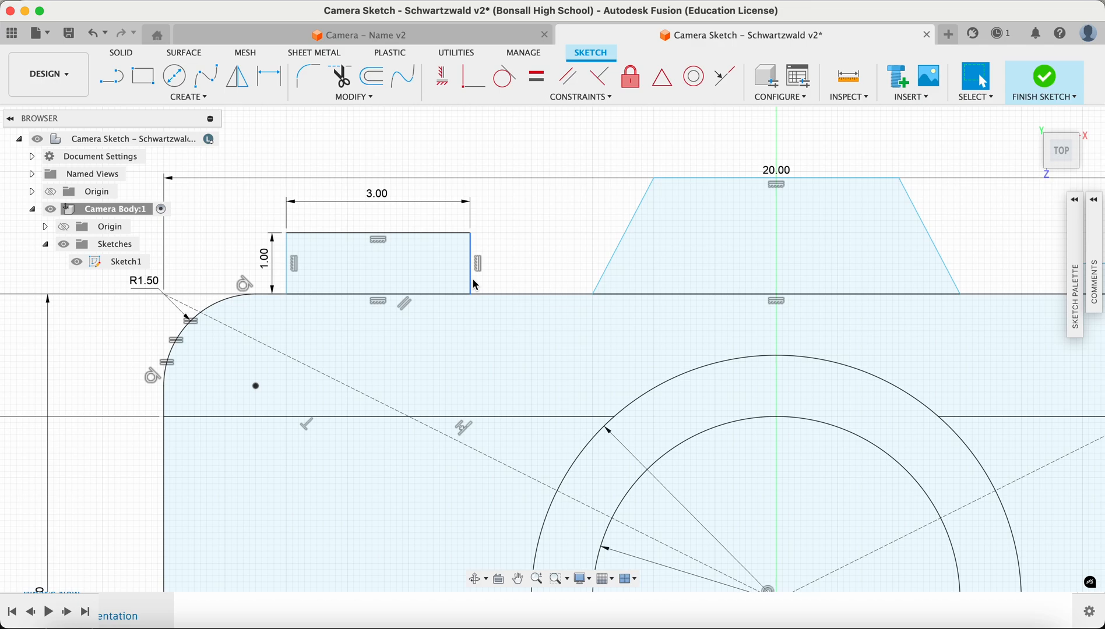
scroll(619, 352, down, 1)
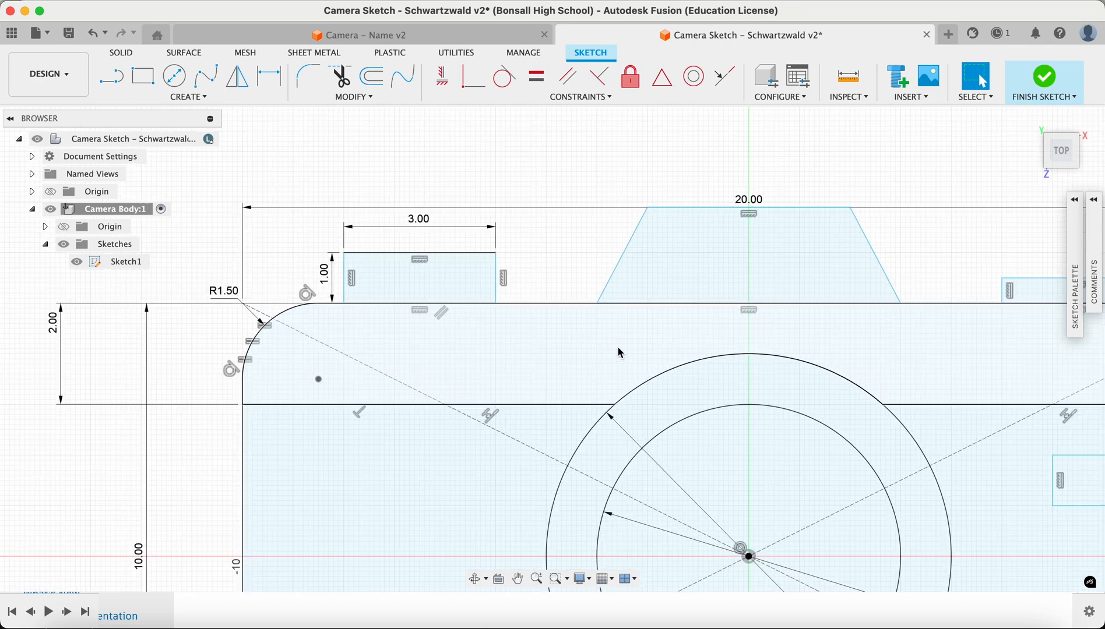
scroll(619, 352, down, 2)
scroll(687, 375, down, 1)
mouse_move(686, 373)
middle_down()
mouse_move(503, 284)
mouse_move(548, 281)
mouse_move(508, 275)
mouse_move(529, 318)
middle_up()
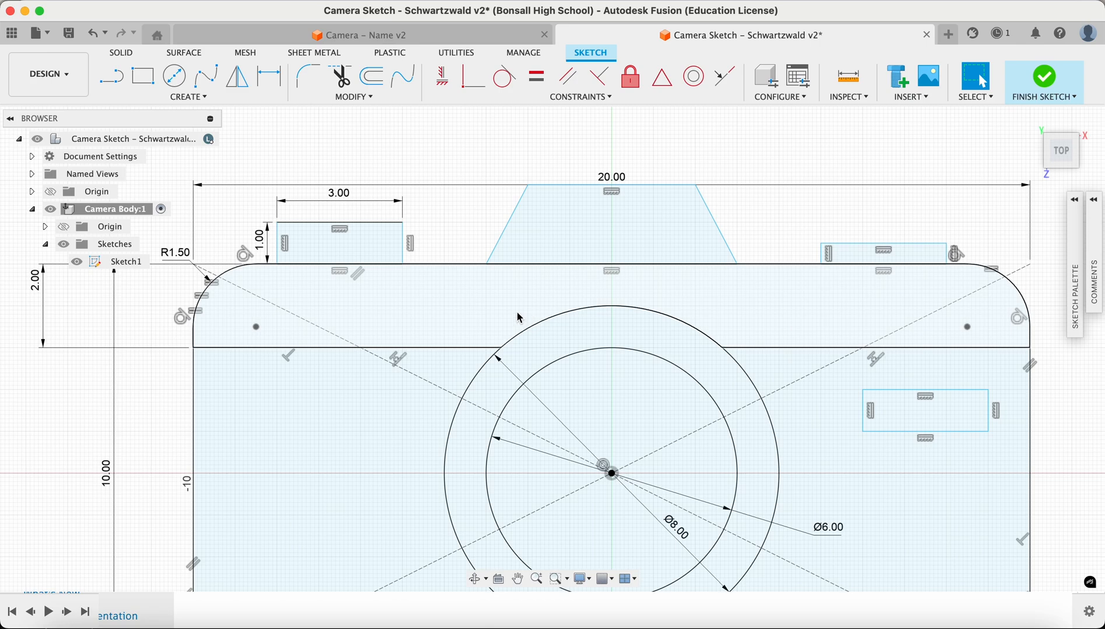
middle_drag(441, 311, 640, 342)
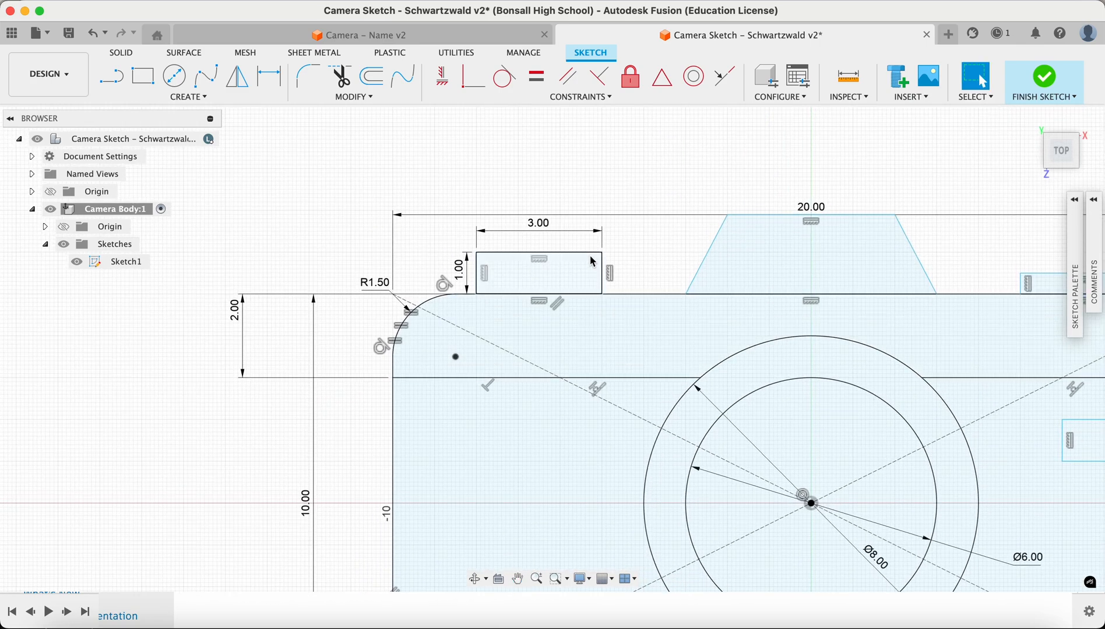
scroll(550, 236, down, 5)
scroll(528, 243, up, 10)
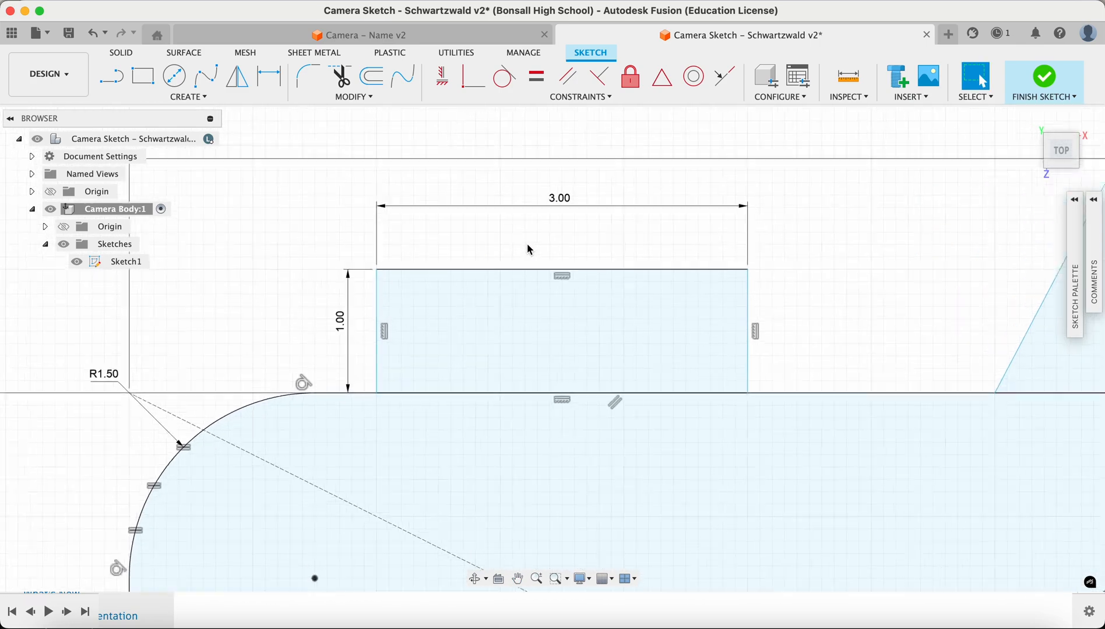
click(559, 198)
key(Delete)
click(325, 331)
key(Delete)
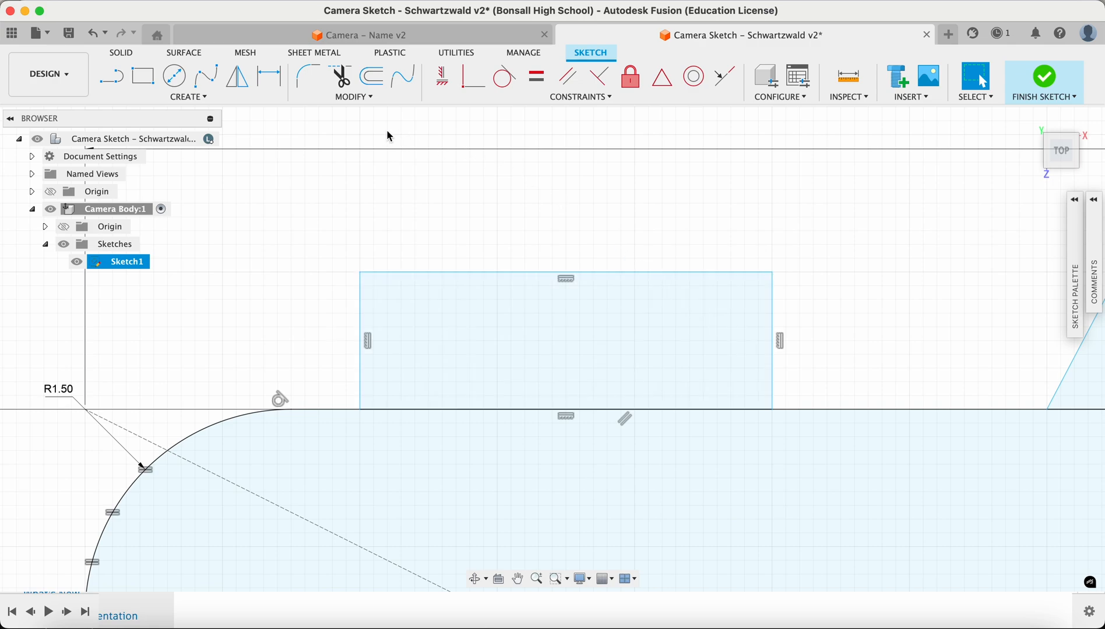
Dimension the small rectangle's top edge as 3 cm and its left edge as 1 cm
click(277, 92)
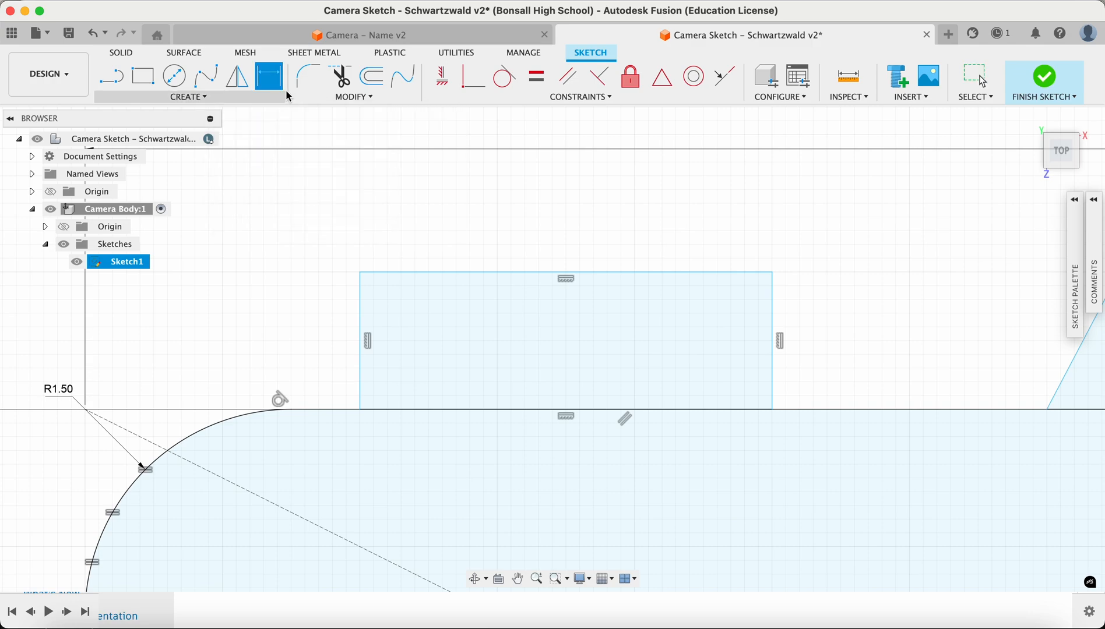
click(517, 274)
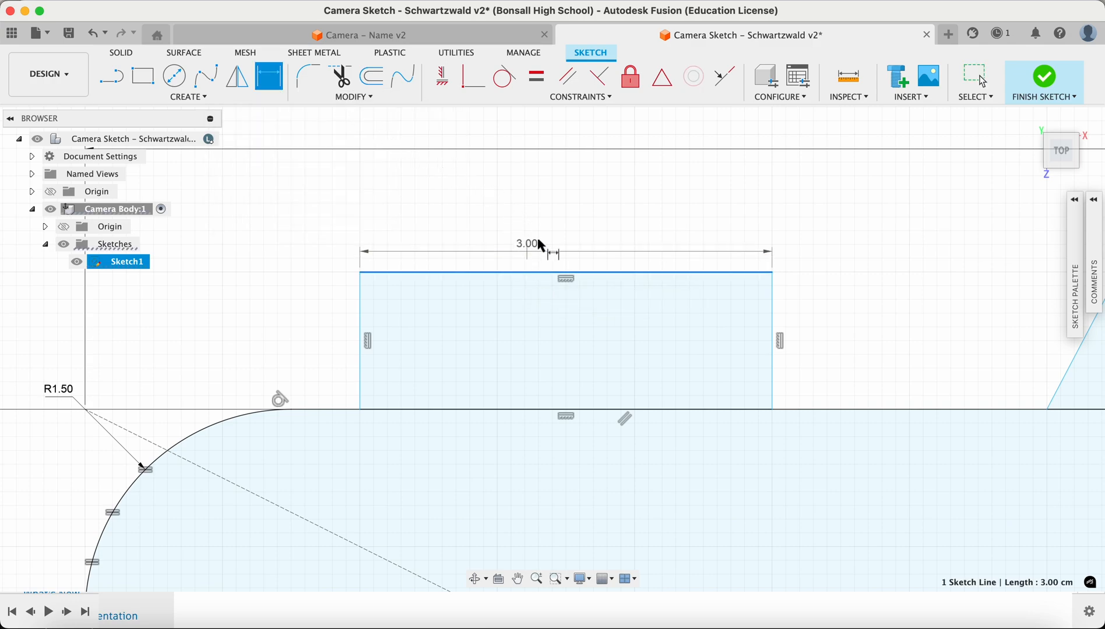
click(566, 214)
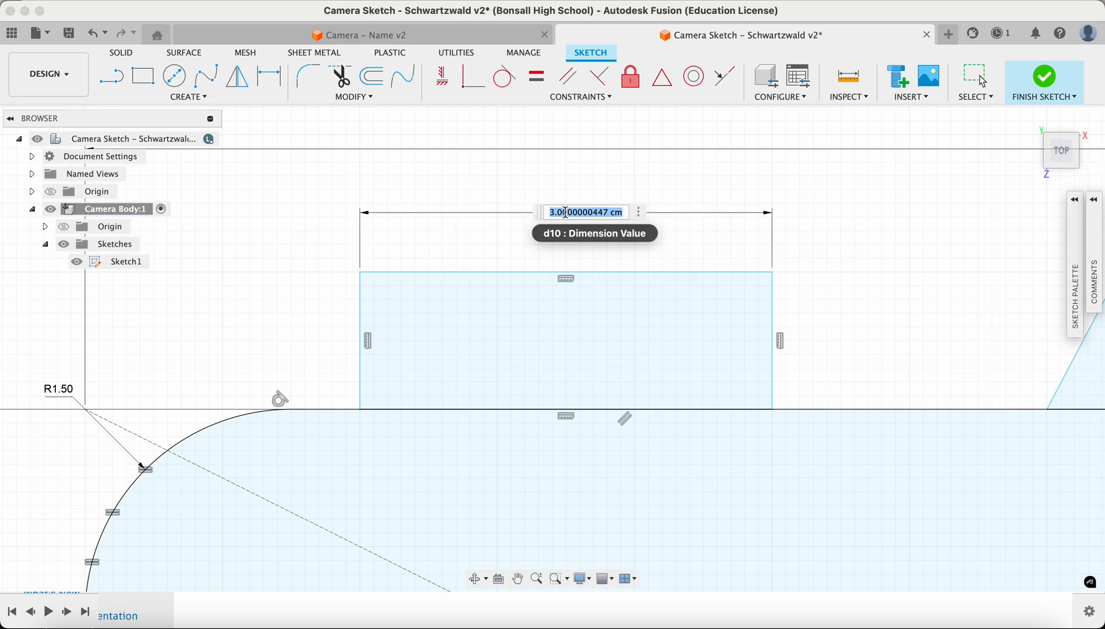
text(3)
key(Return)
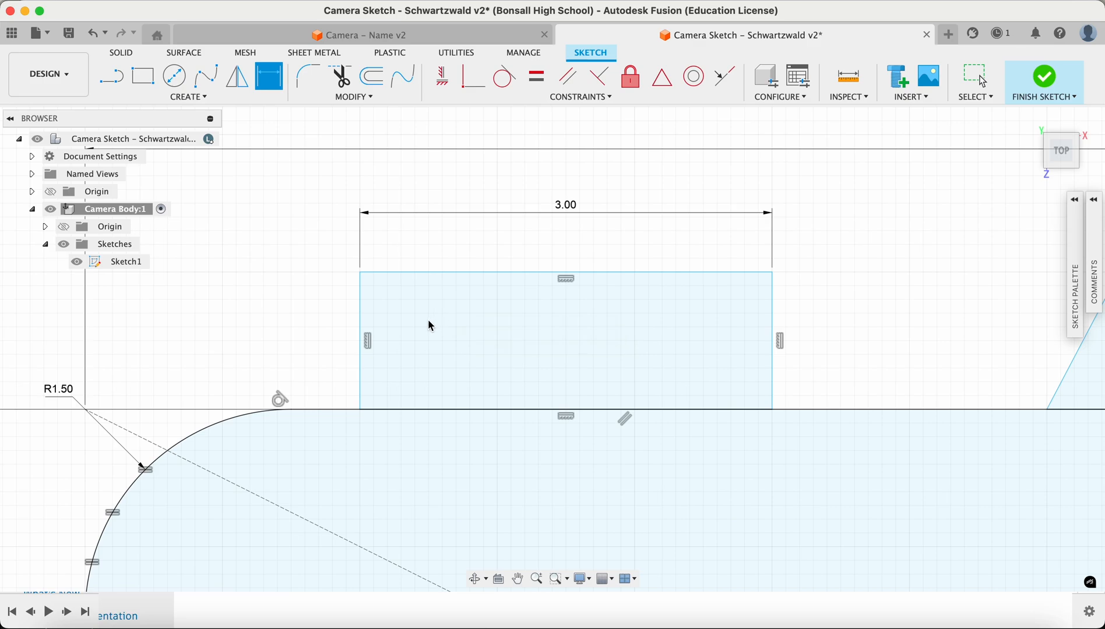
click(361, 369)
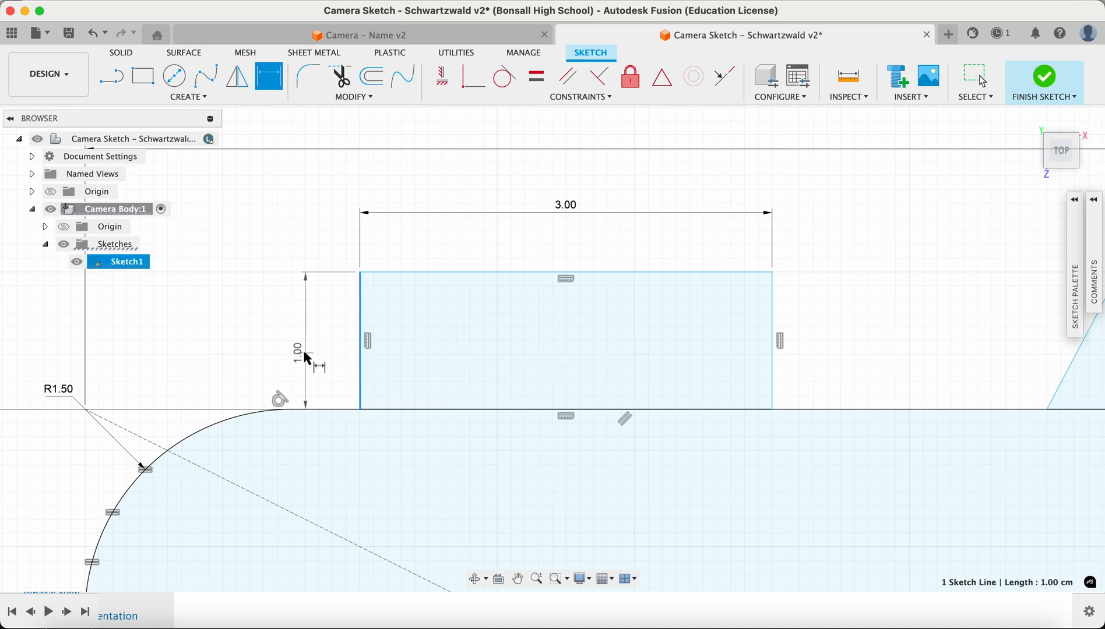
click(313, 348)
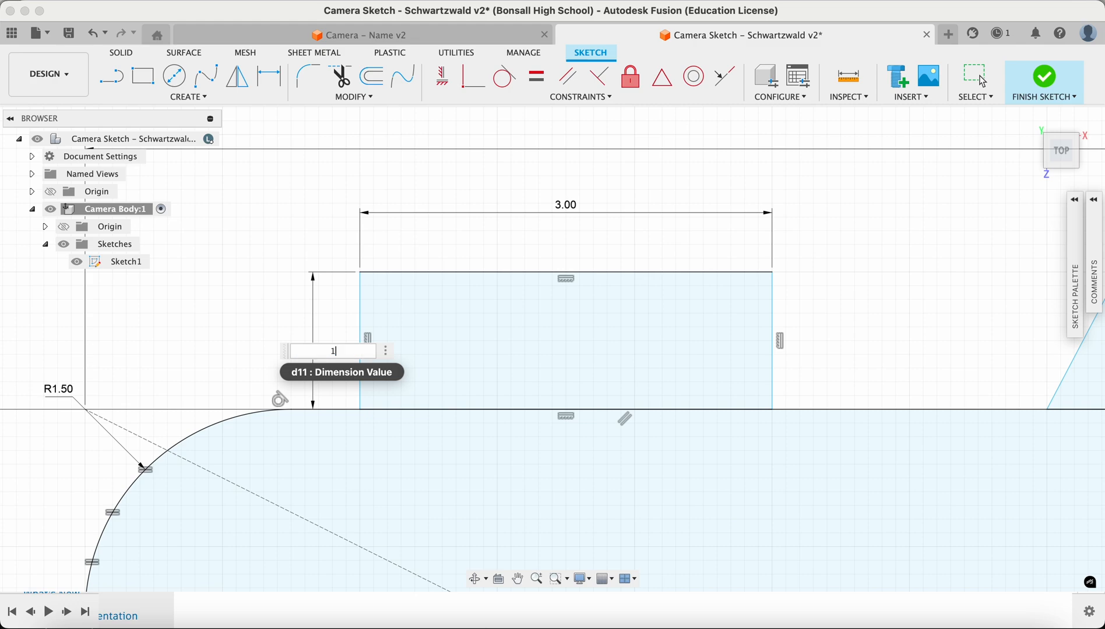
key(Return)
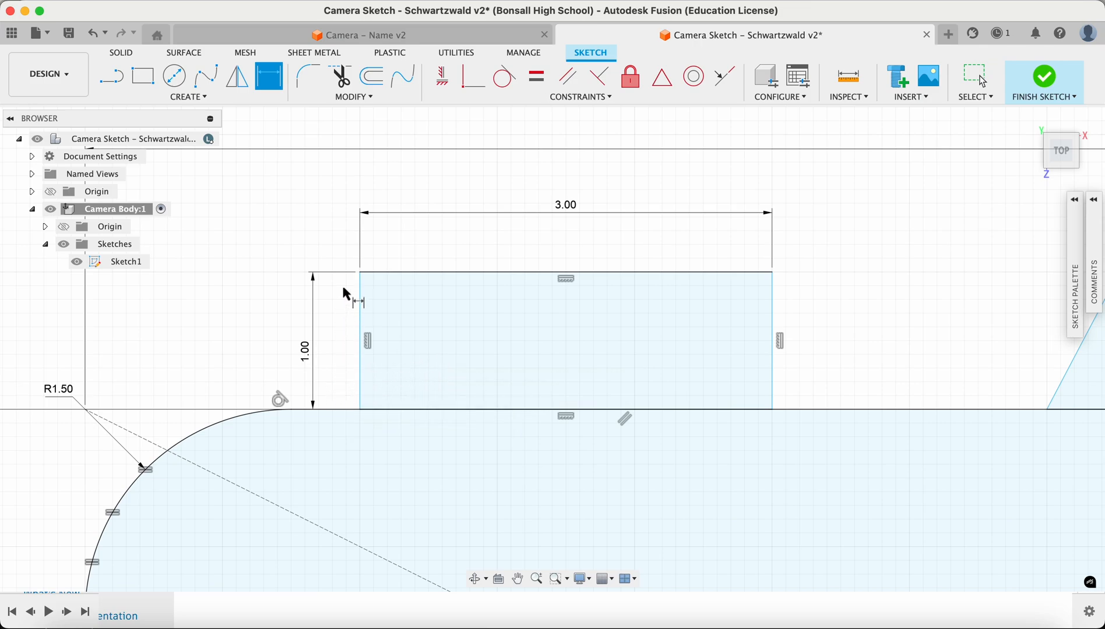
Dimension the distance from the body's left edge to the rectangle's left side as 2 cm
middle_drag(341, 352, 574, 264)
scroll(518, 337, down, 5)
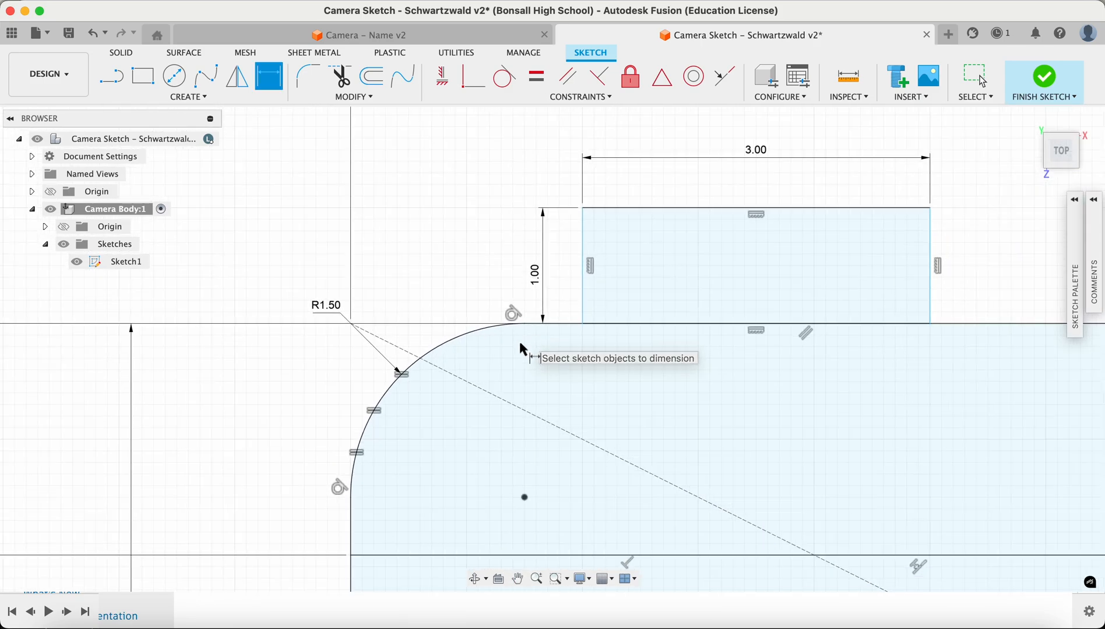
middle_drag(520, 360, 498, 316)
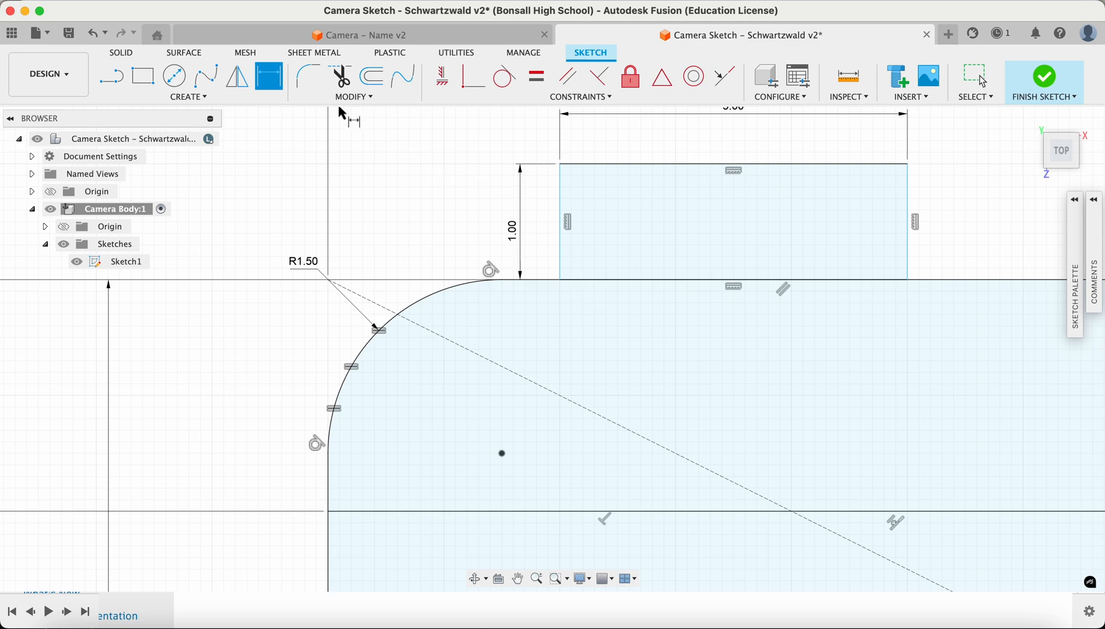
click(562, 264)
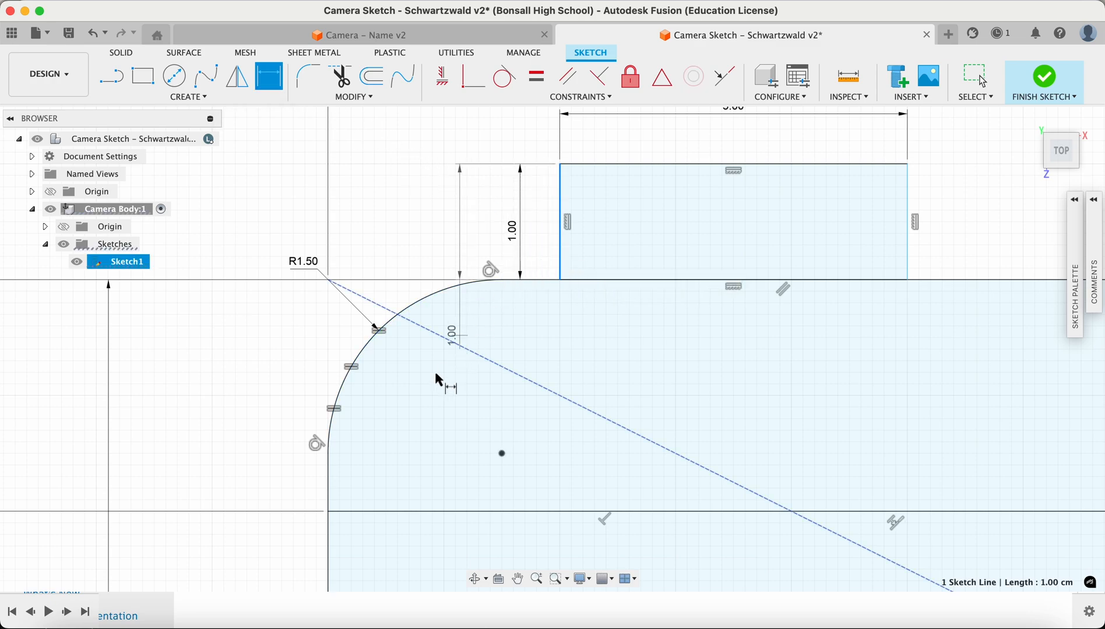
click(330, 527)
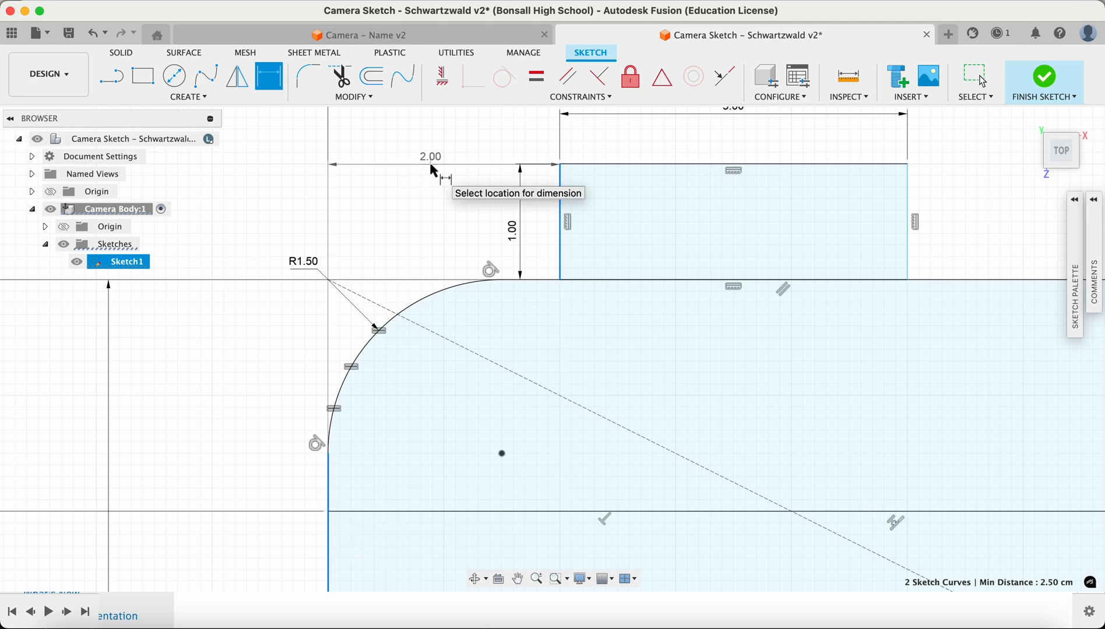
click(430, 166)
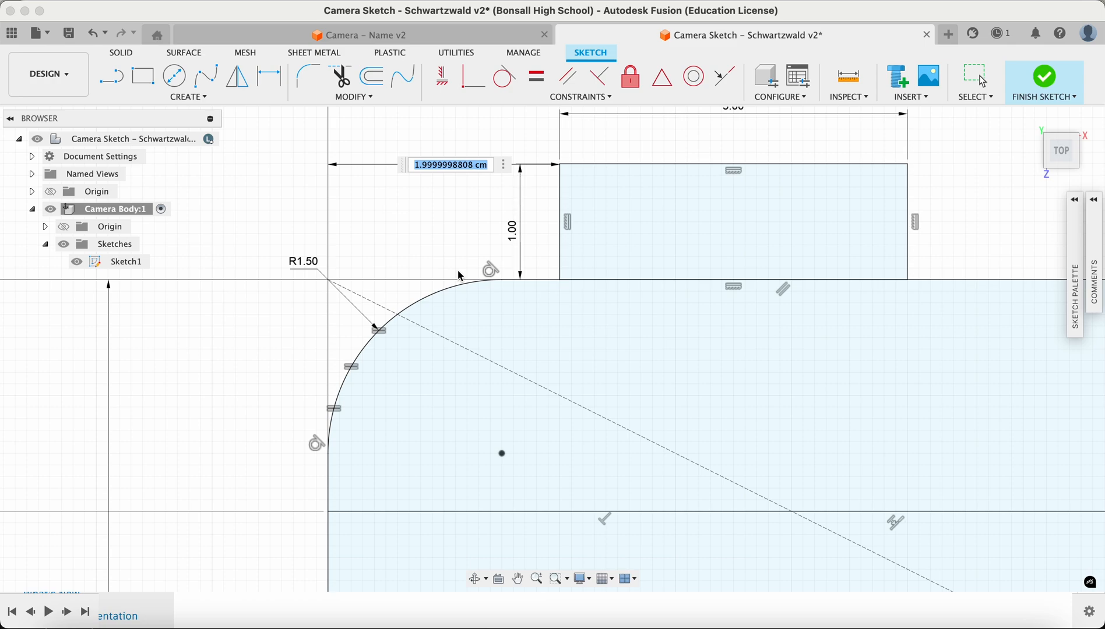
text(2)
key(Return)
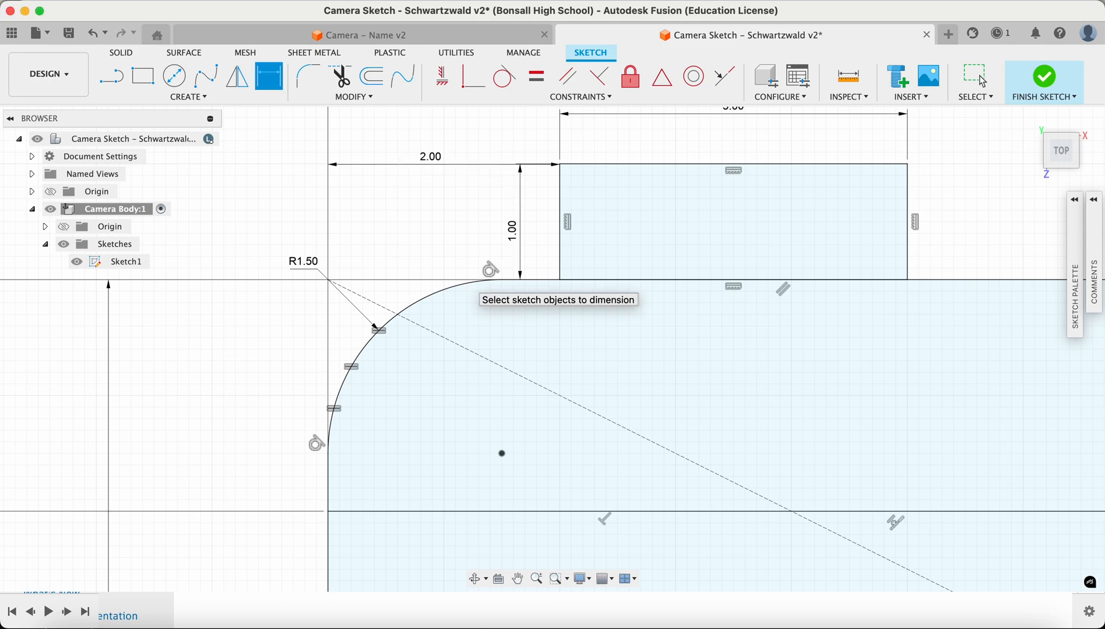
Dimension the angle between the trapezoid's left side and the body's top edge as 65°
scroll(550, 281, up, 3)
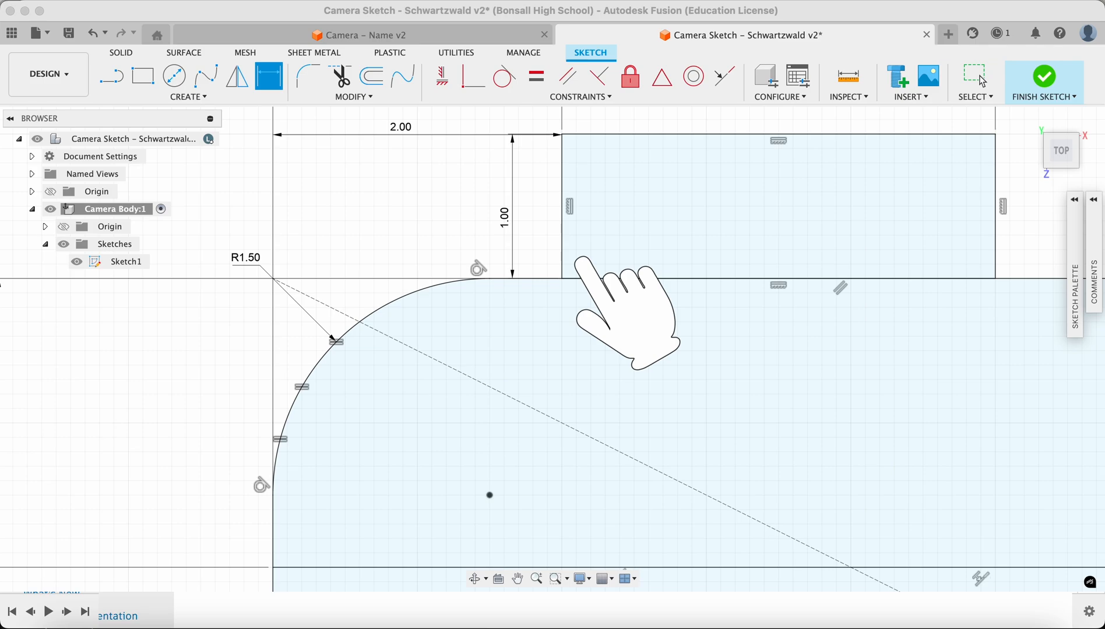
scroll(472, 373, down, 2)
middle_drag(497, 374, 468, 375)
mouse_move(807, 384)
middle_down()
mouse_move(483, 424)
mouse_move(227, 415)
middle_up()
key(d)
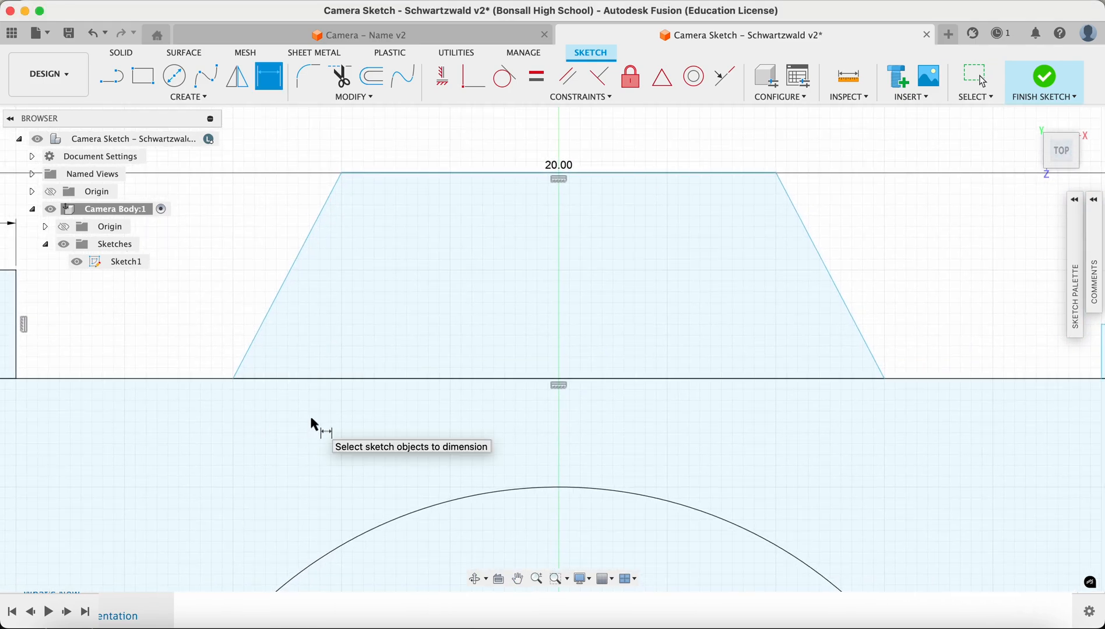
click(267, 321)
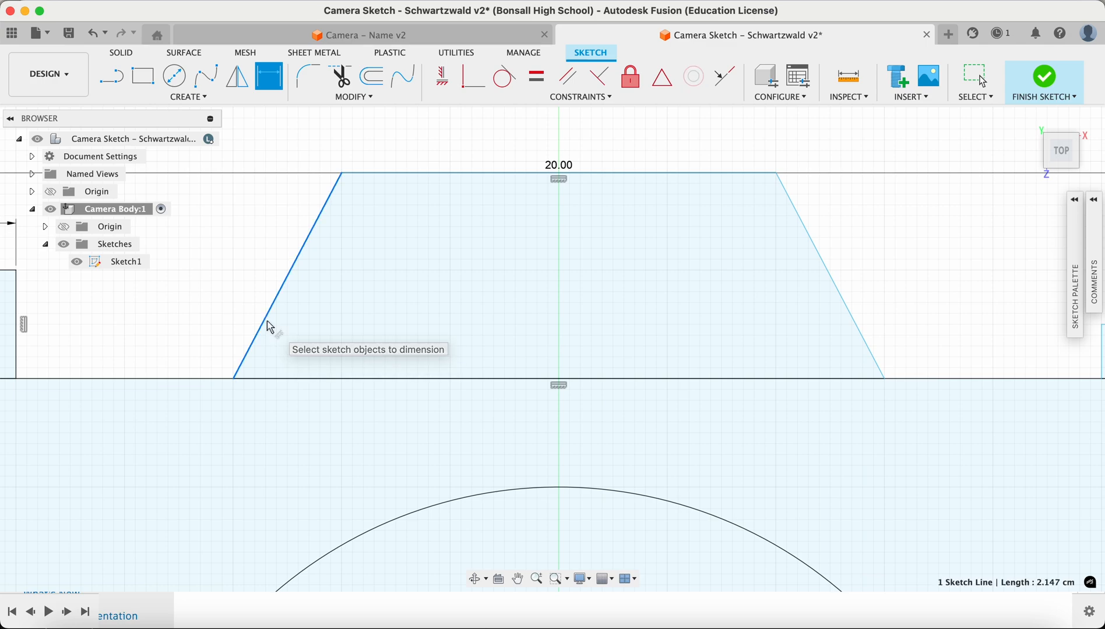
click(304, 379)
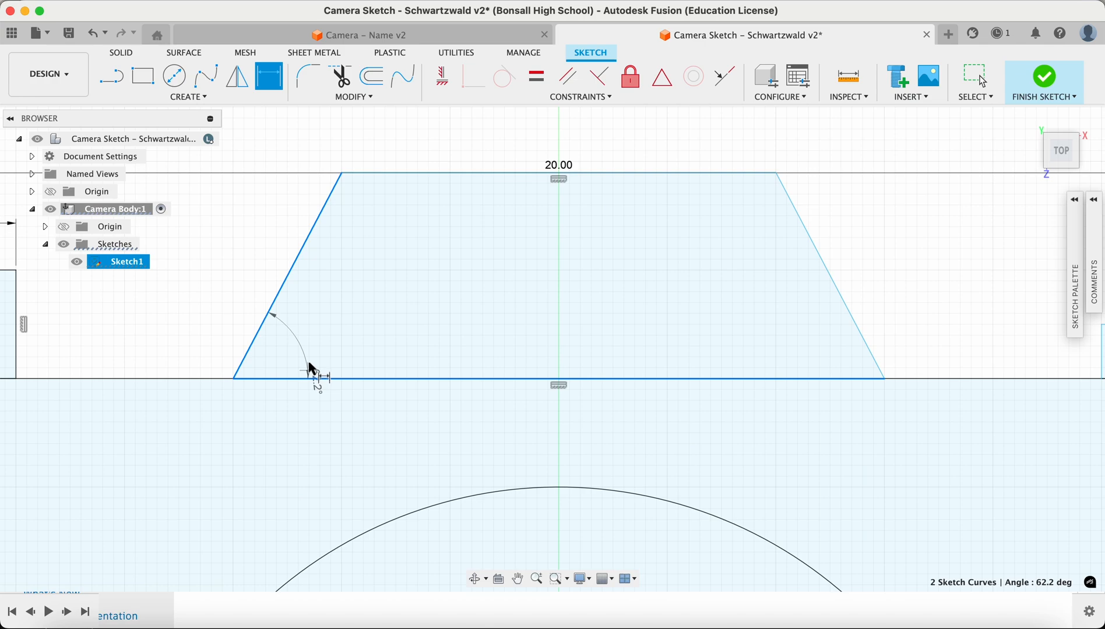
click(315, 321)
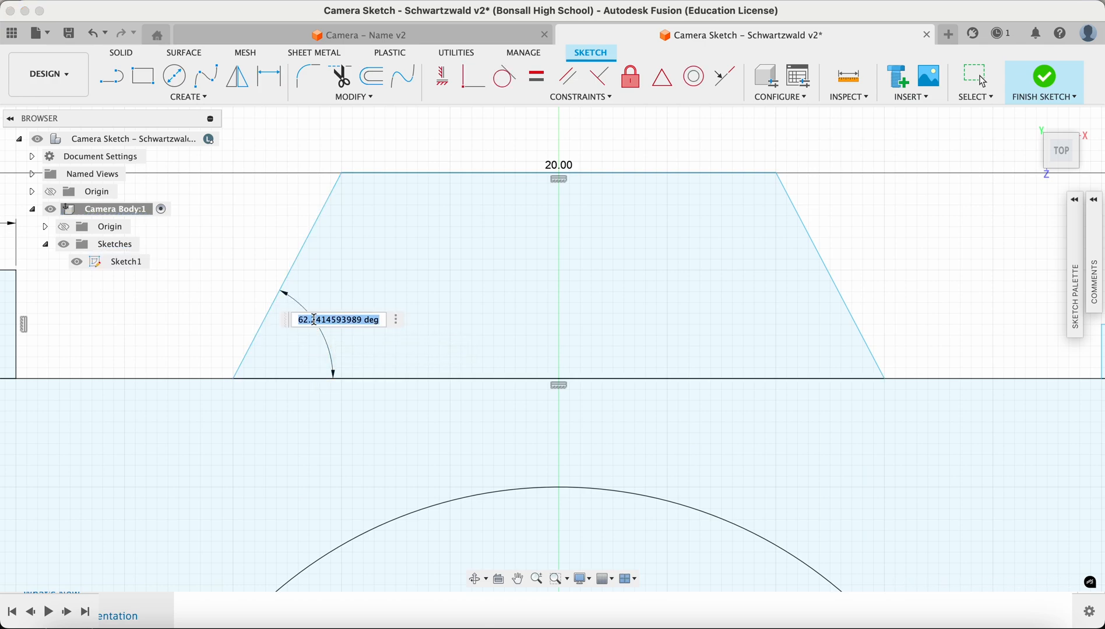
text(65)
key(Return)
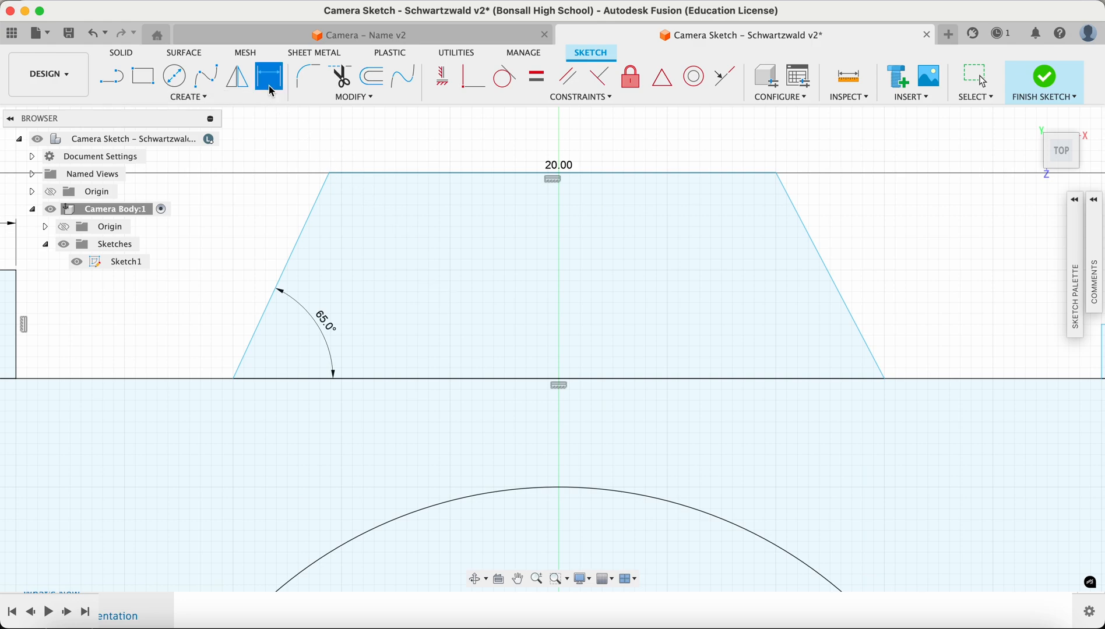
Dimension the trapezoid's right side angle to the top edge, linking it to the left angle d13
click(862, 336)
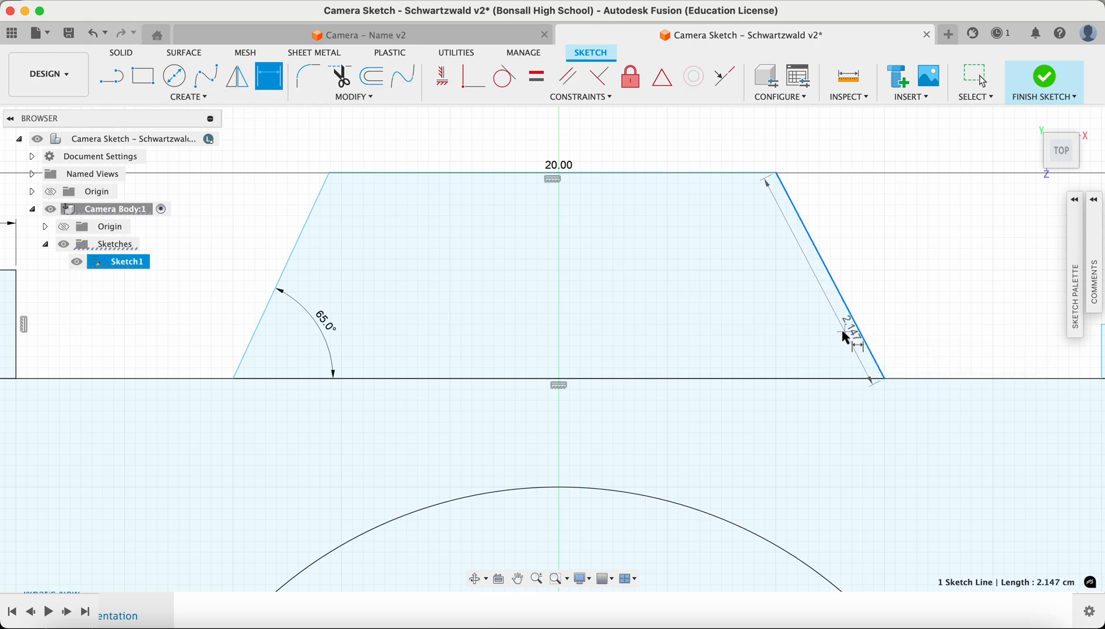
click(802, 377)
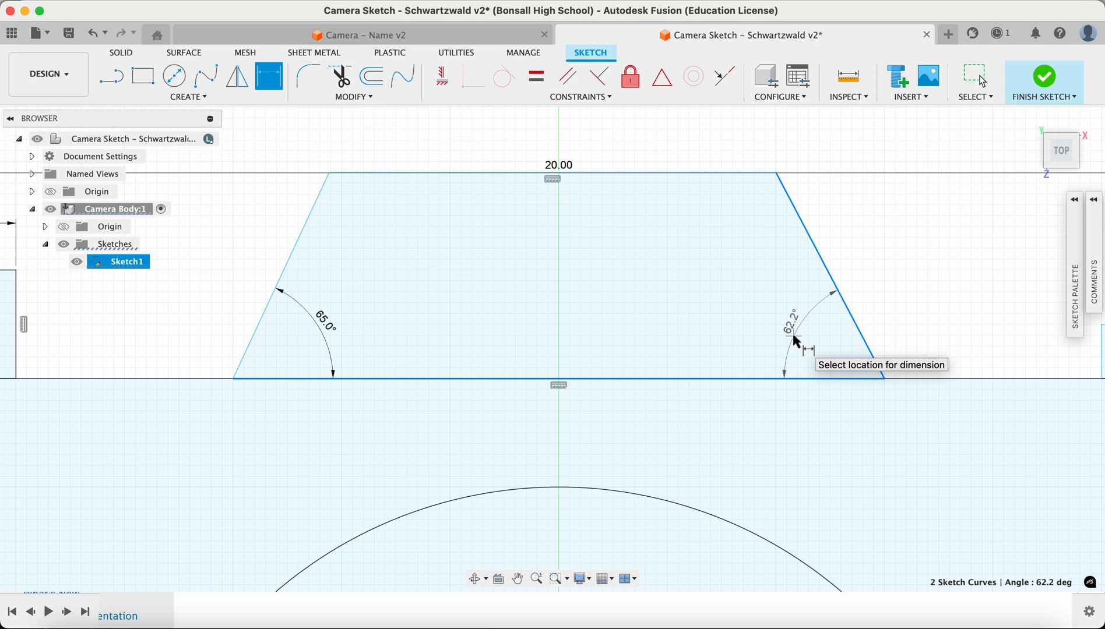
click(796, 339)
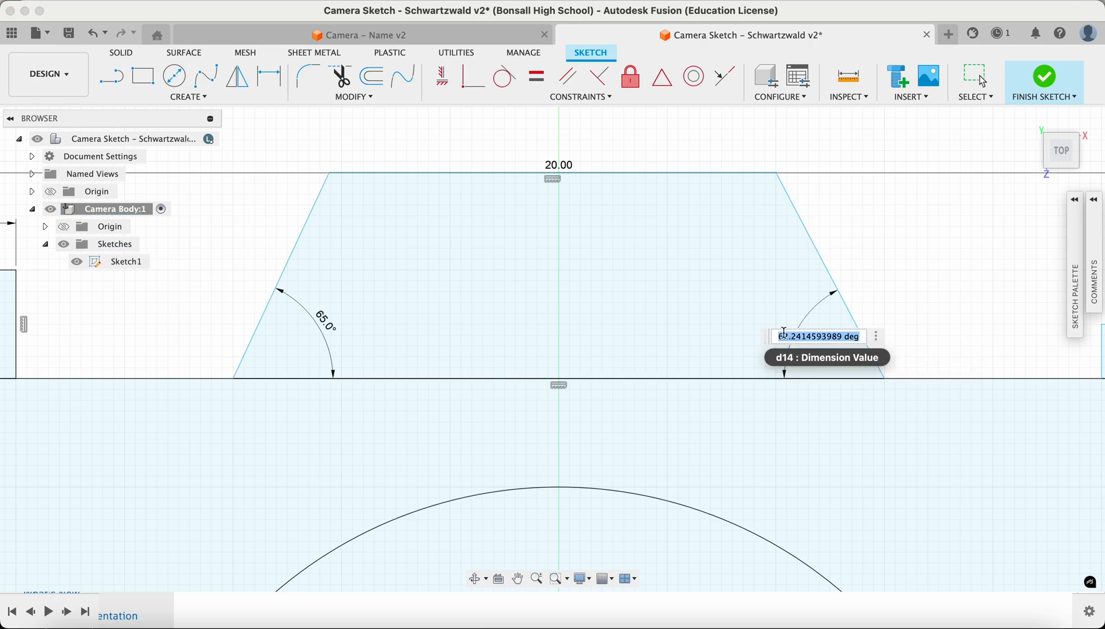
click(325, 321)
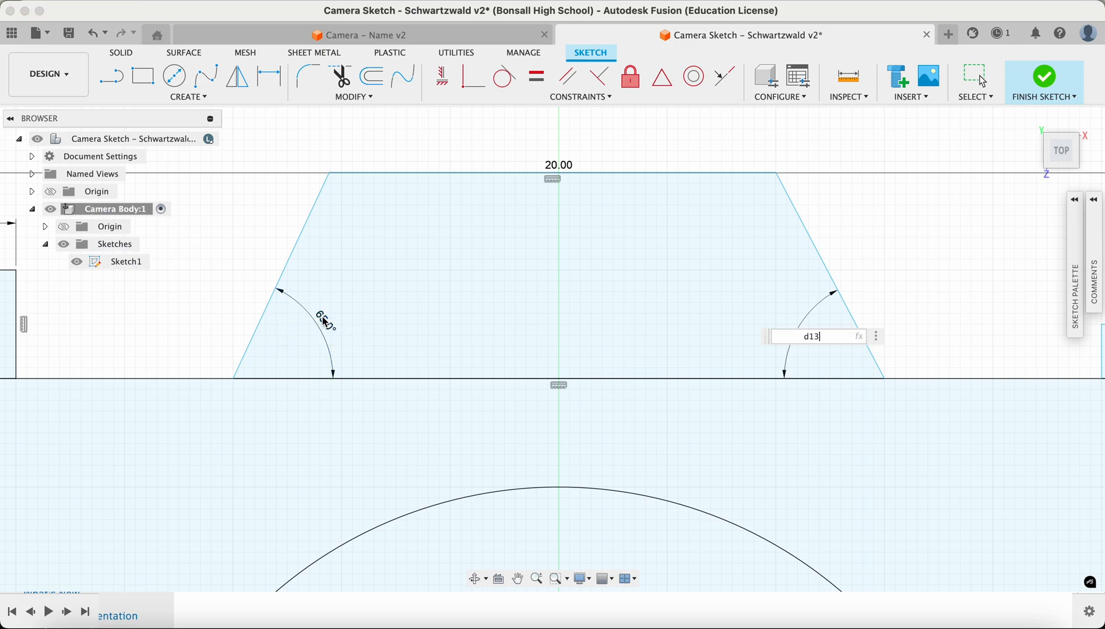
key(Return)
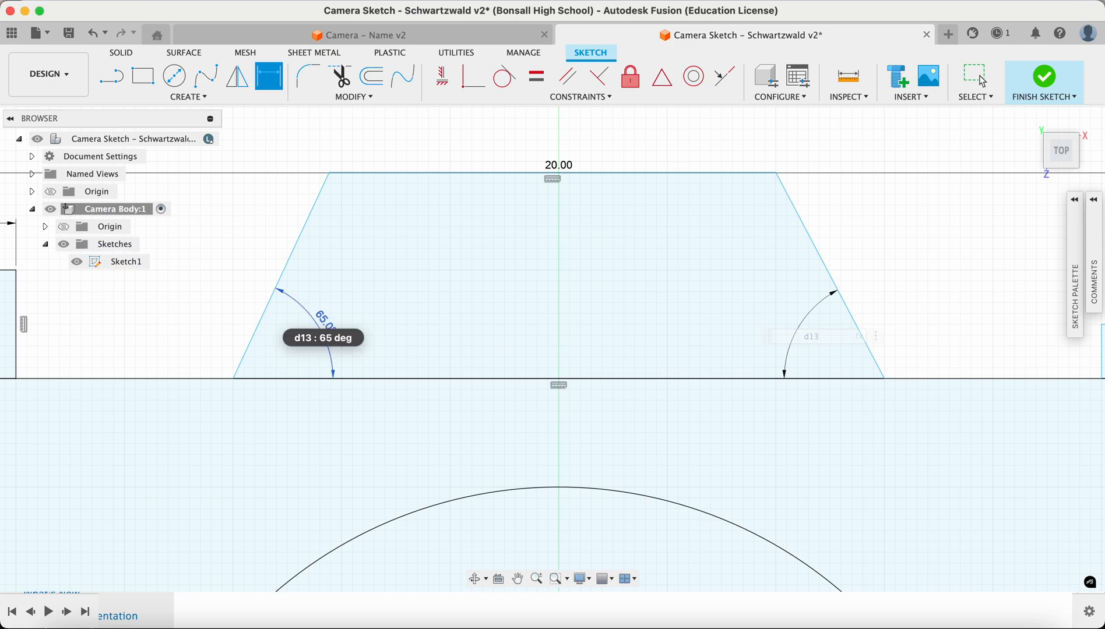
scroll(440, 357, down, 3)
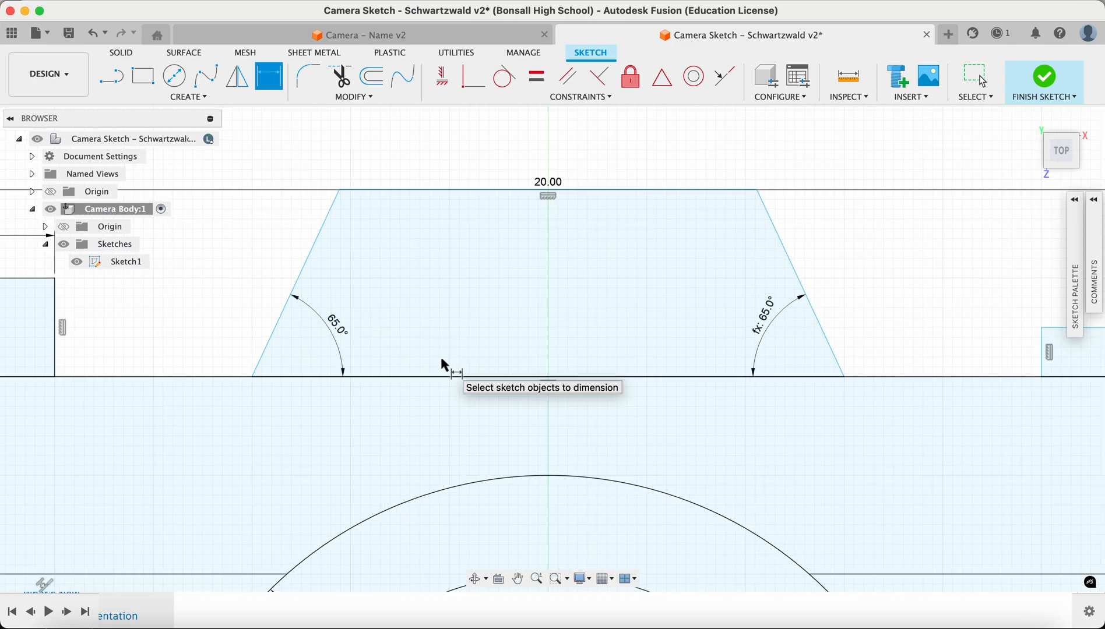
middle_drag(503, 356, 723, 374)
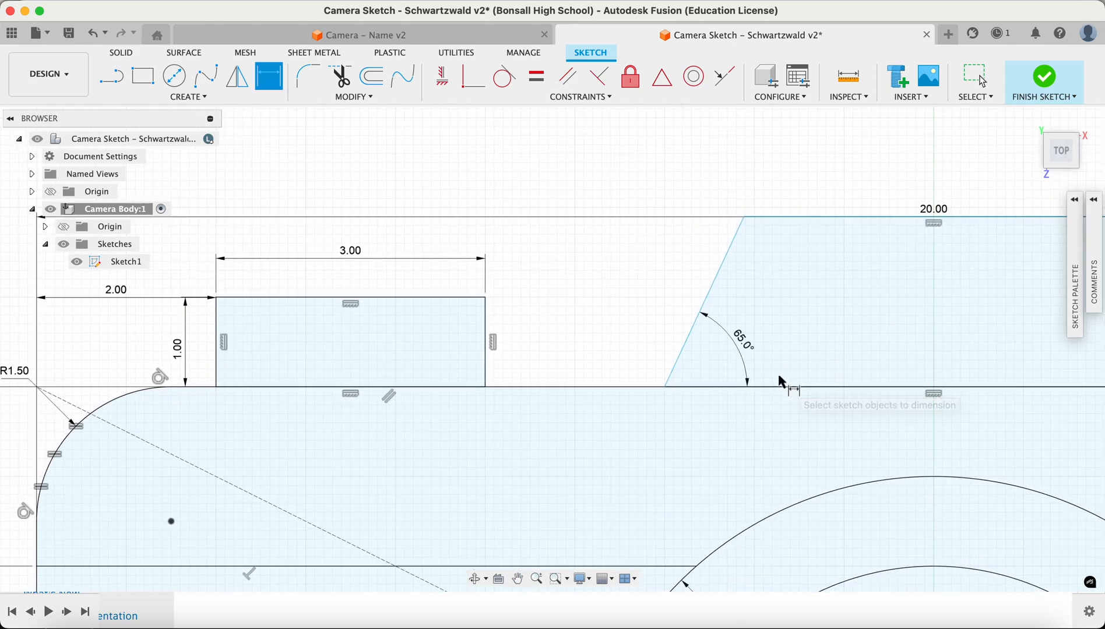
Dimension the distance from the body's left edge to the trapezoid's bottom-left corner as 7 cm
scroll(781, 381, down, 1)
middle_drag(726, 381, 757, 366)
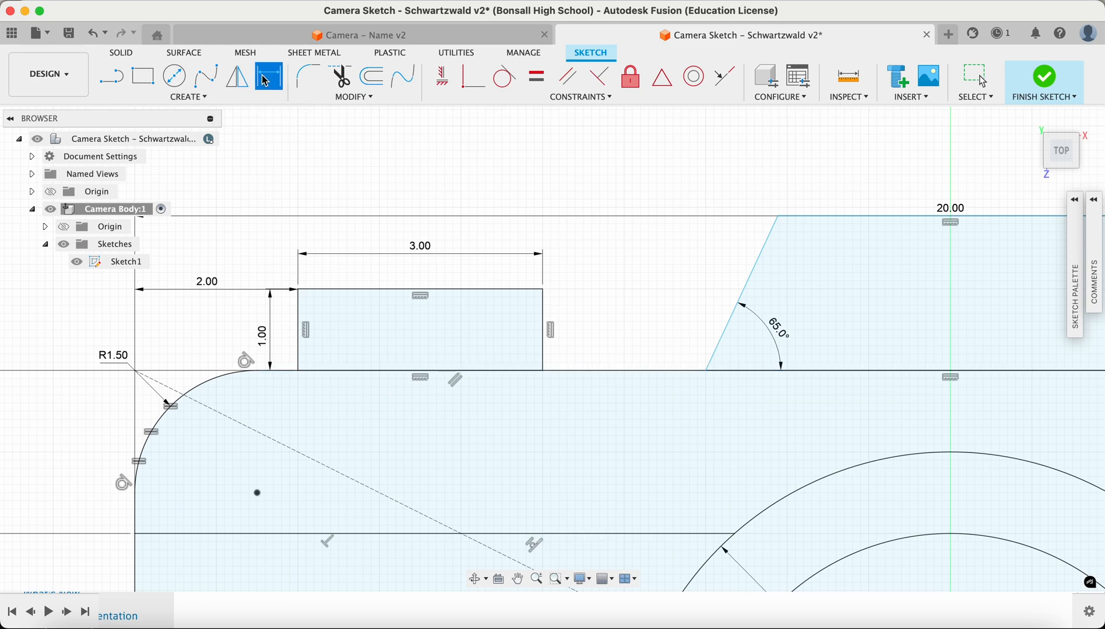
click(706, 370)
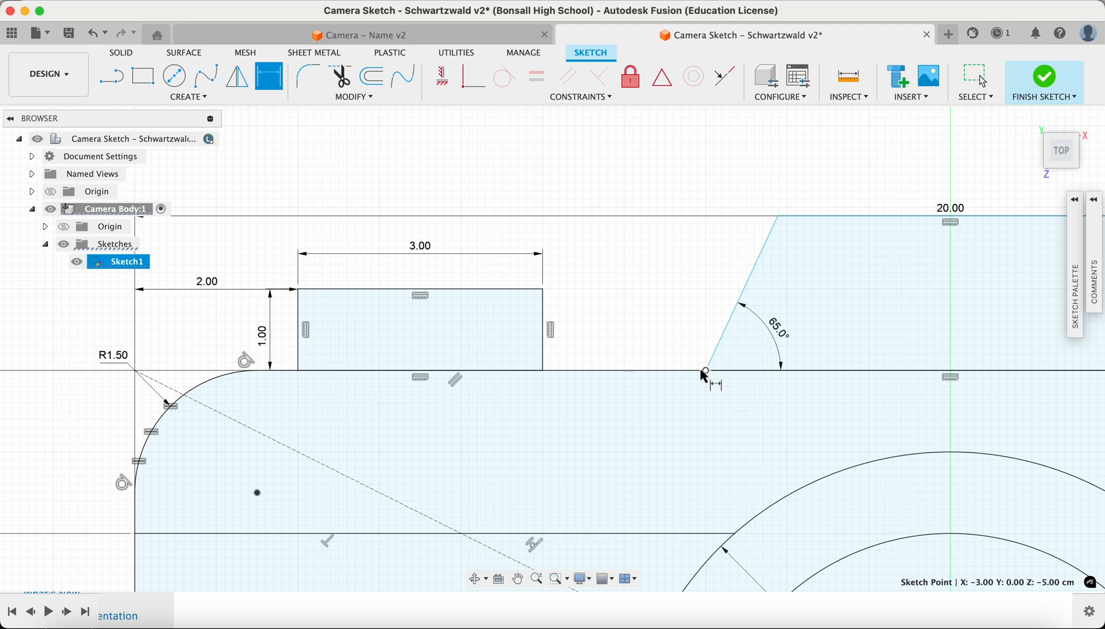
middle_drag(487, 377, 748, 273)
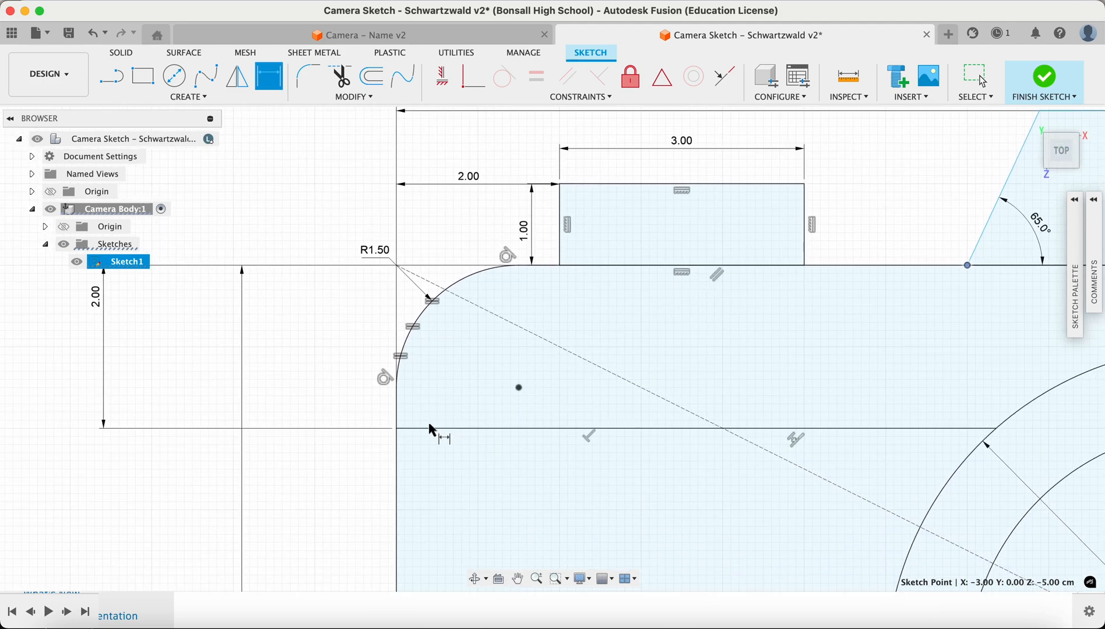
click(395, 449)
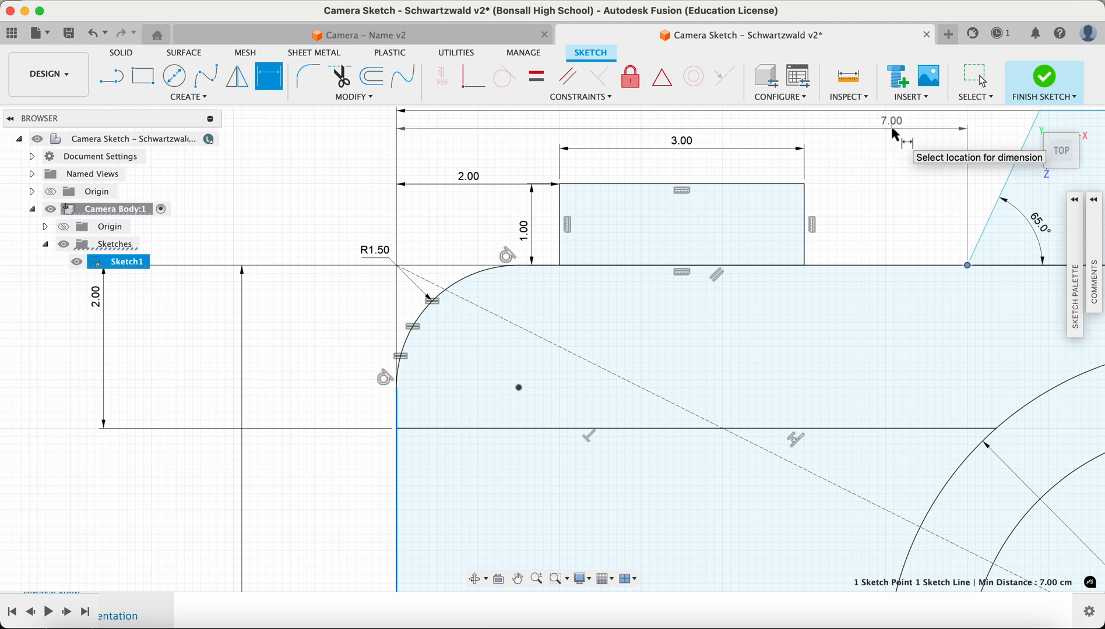
click(891, 132)
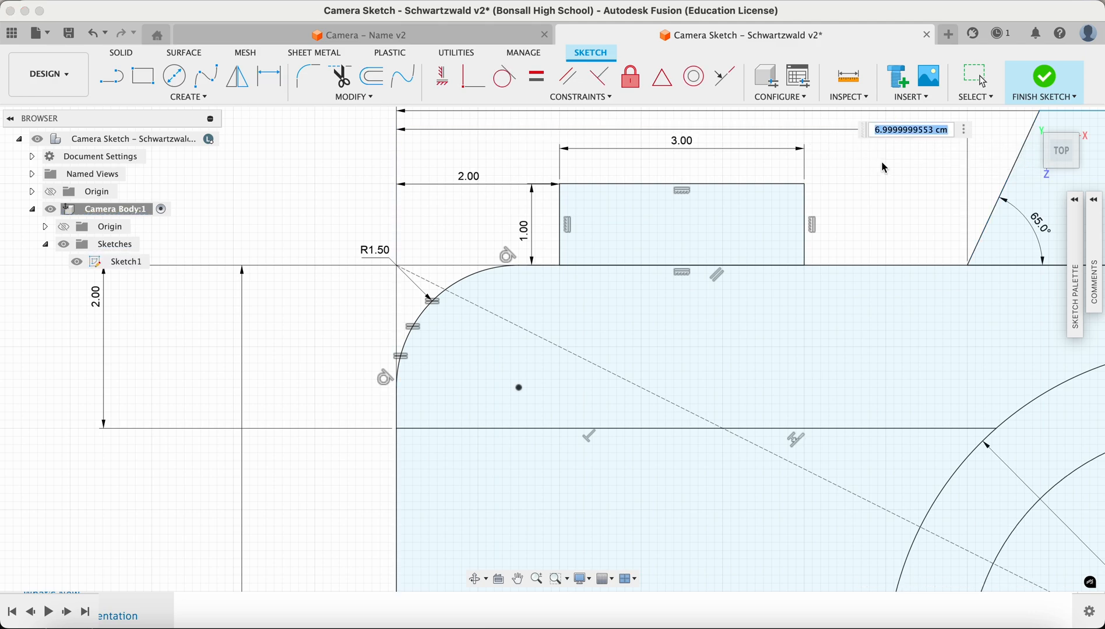
key(Return)
Try to apply an Equal constraint to the trapezoid's two slanted sides
scroll(765, 300, down, 2)
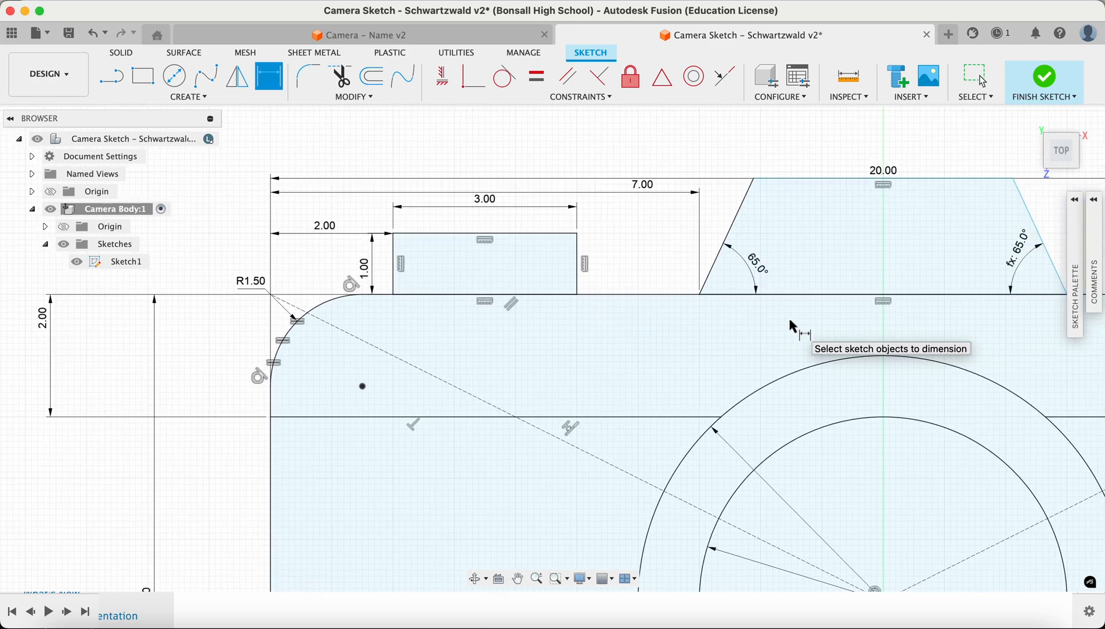
mouse_move(792, 326)
middle_down()
mouse_move(610, 336)
mouse_move(752, 352)
middle_up()
scroll(626, 328, down, 2)
scroll(626, 328, up, 3)
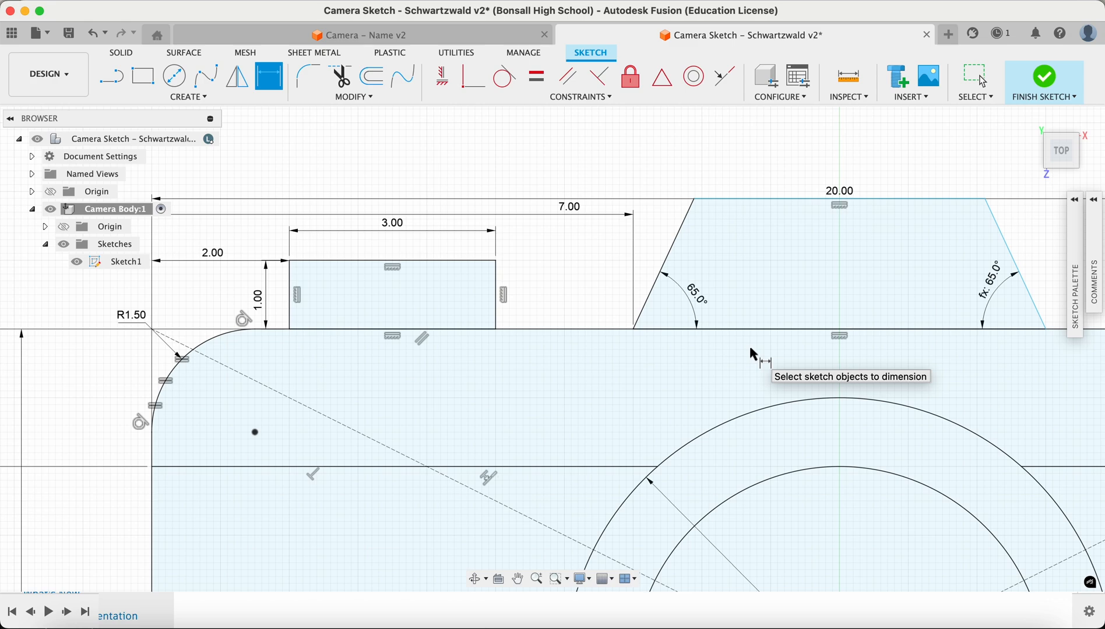
middle_drag(749, 344, 575, 370)
scroll(577, 376, down, 1)
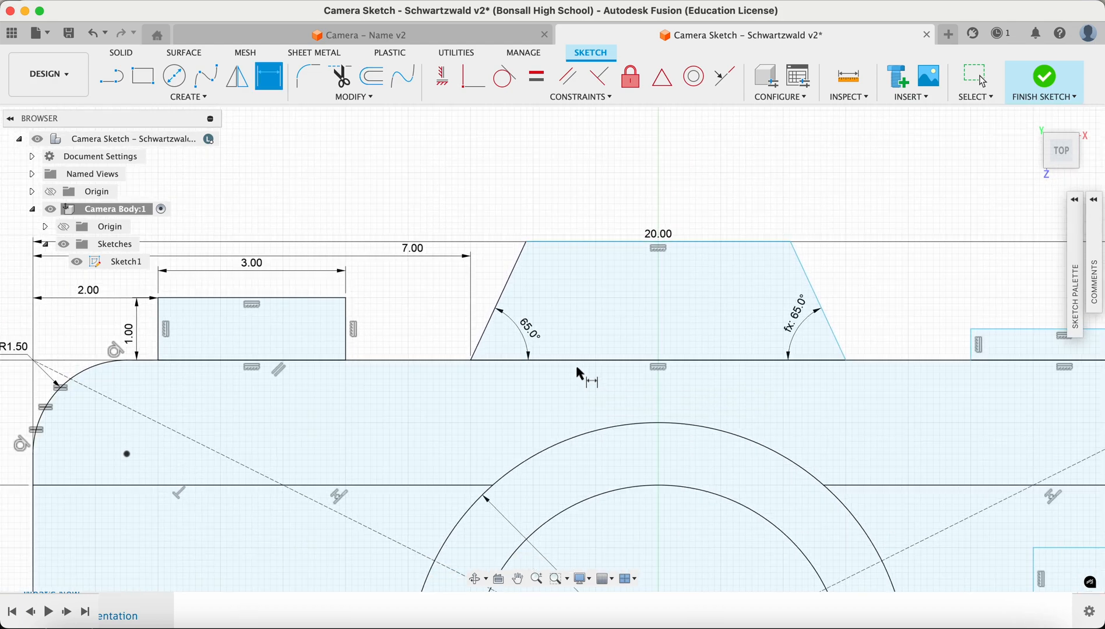
scroll(579, 366, down, 1)
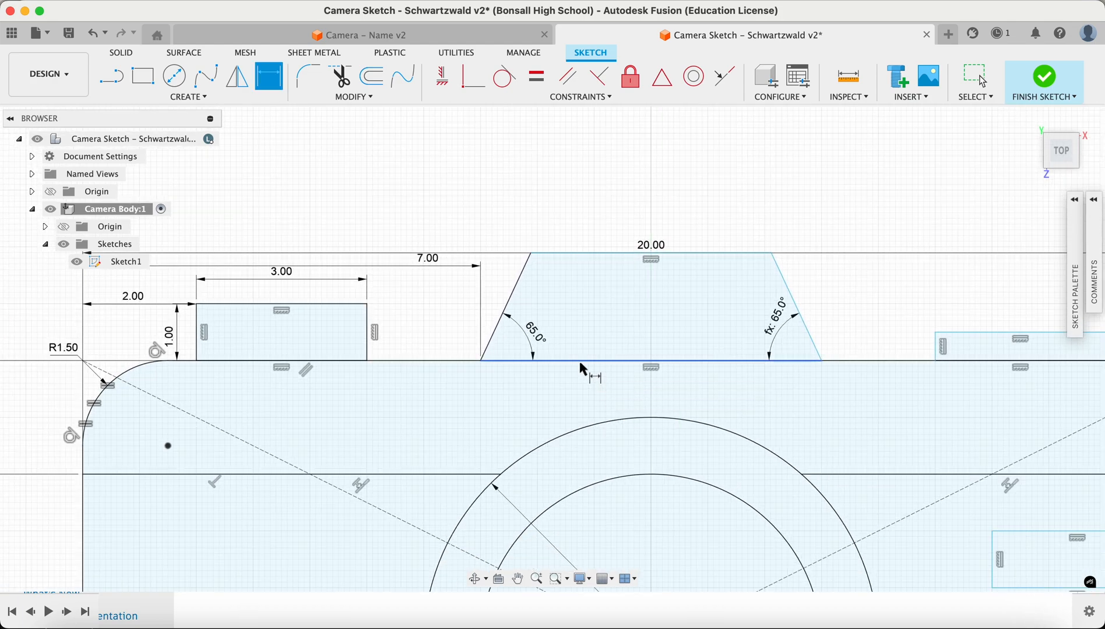
scroll(580, 365, down, 1)
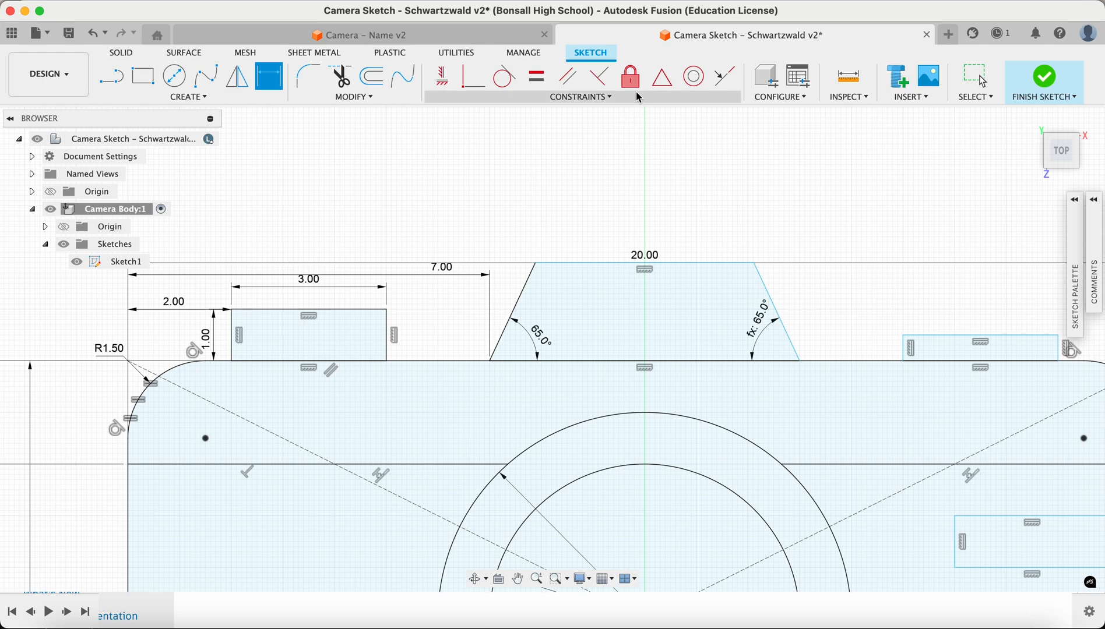
click(542, 80)
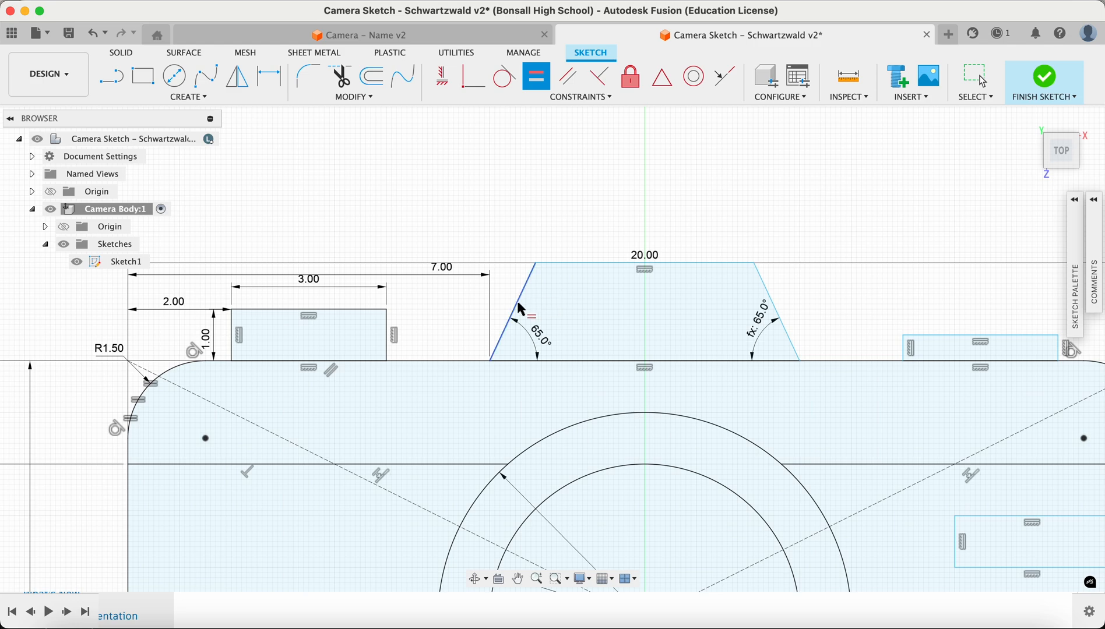
click(518, 303)
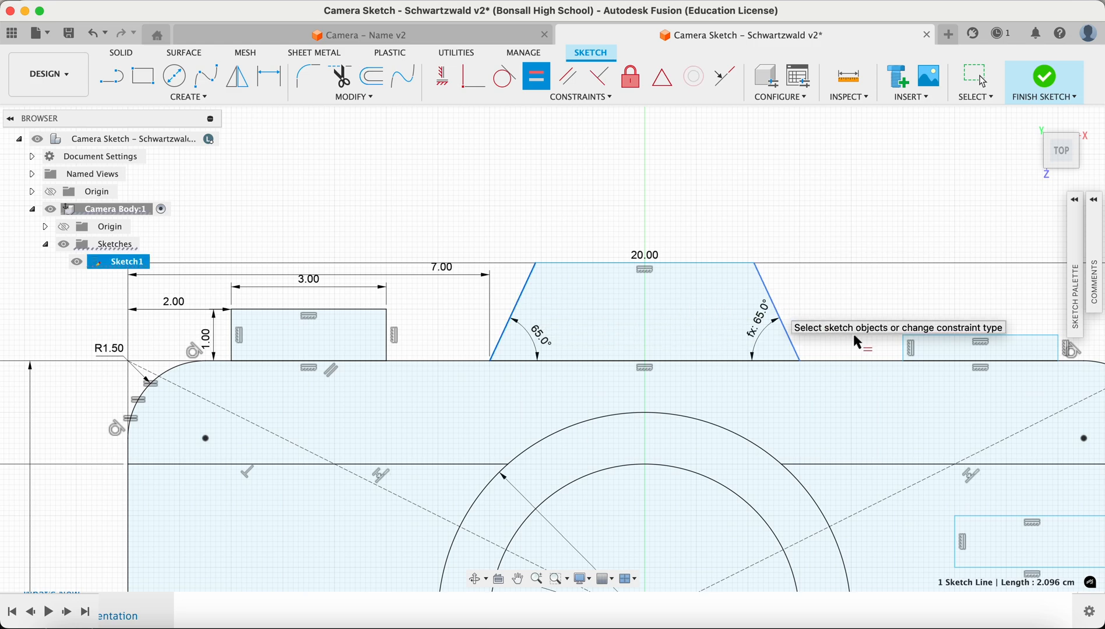
scroll(657, 355, down, 1)
scroll(658, 356, up, 3)
mouse_move(656, 357)
middle_down()
mouse_move(638, 350)
mouse_move(841, 379)
middle_up()
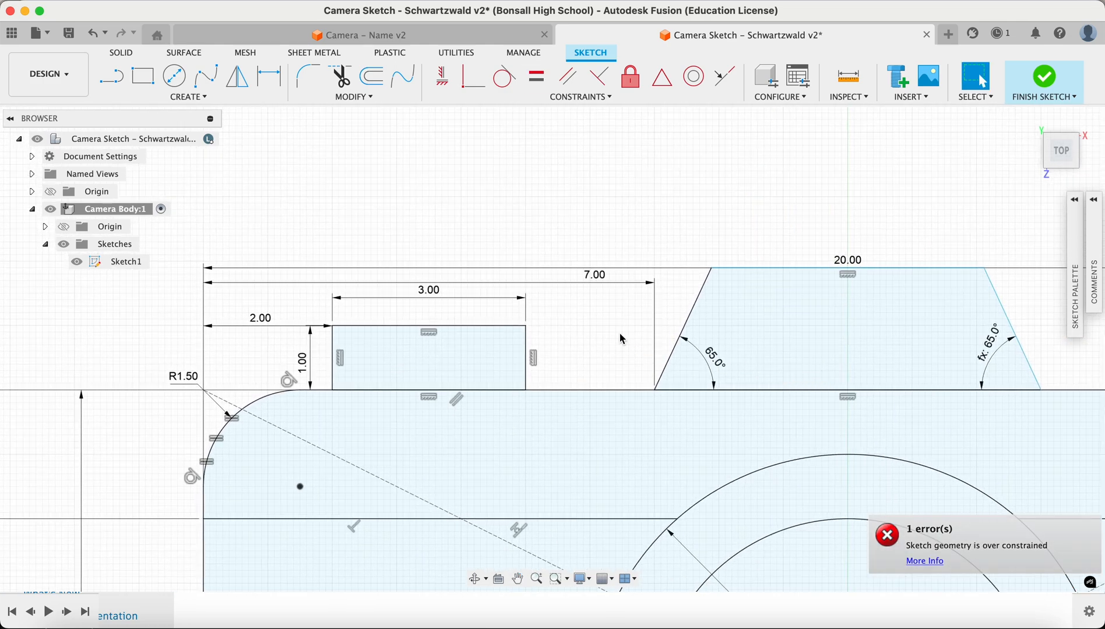
Move the 7 cm and 20 cm dimension labels higher so they sit clear of the sketch
drag(592, 275, 589, 299)
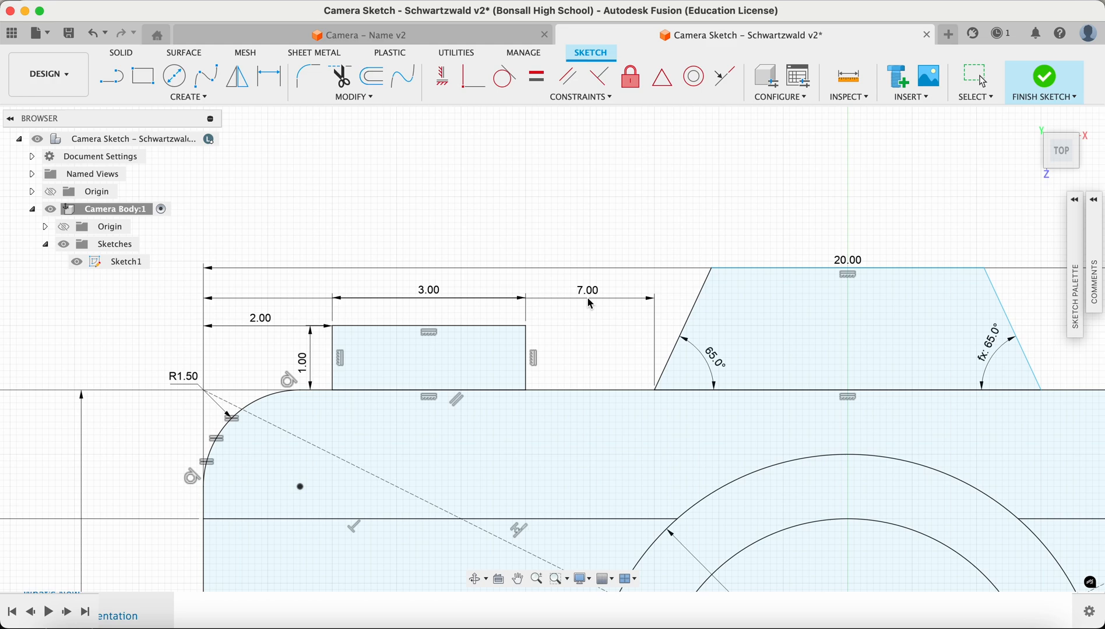
drag(647, 268, 854, 238)
drag(589, 290, 600, 239)
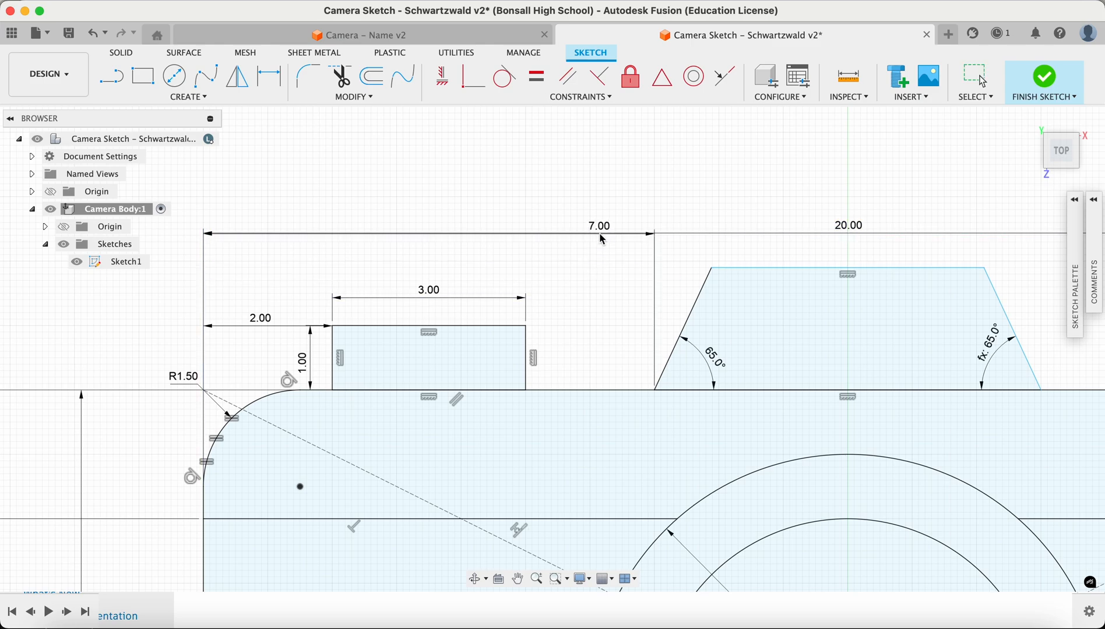